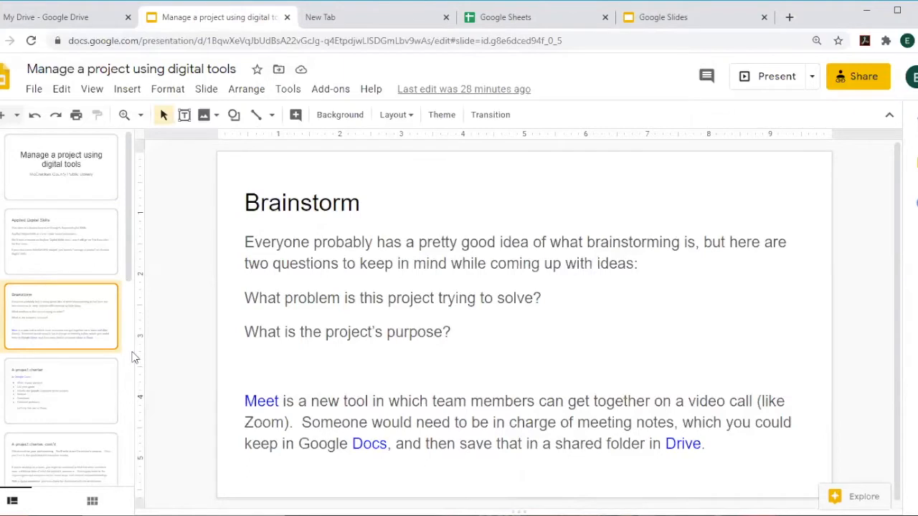
Step: Show the "A project charter" slide of the presentation
left_click(90, 388)
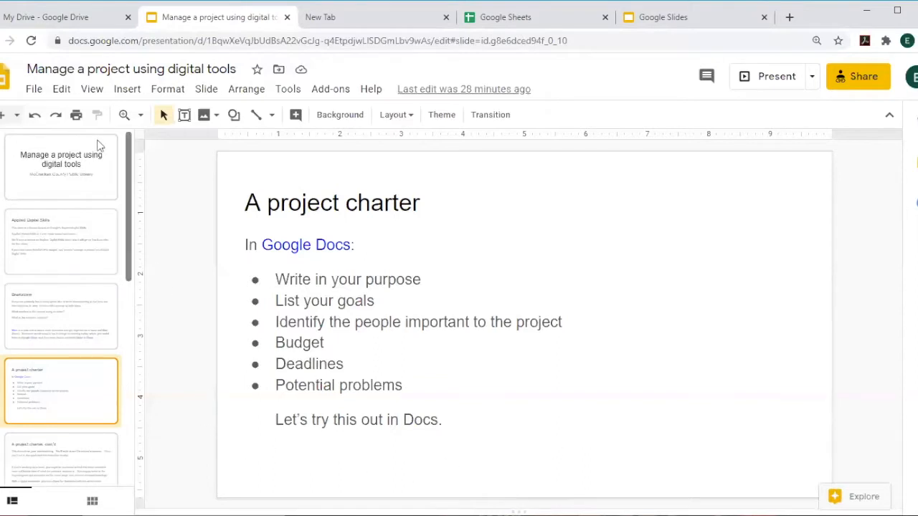
left_click(60, 24)
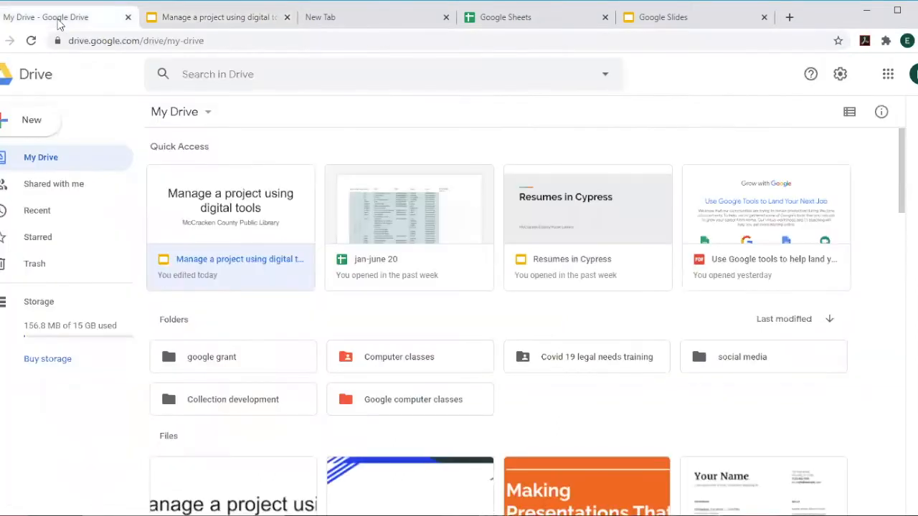
left_click(25, 128)
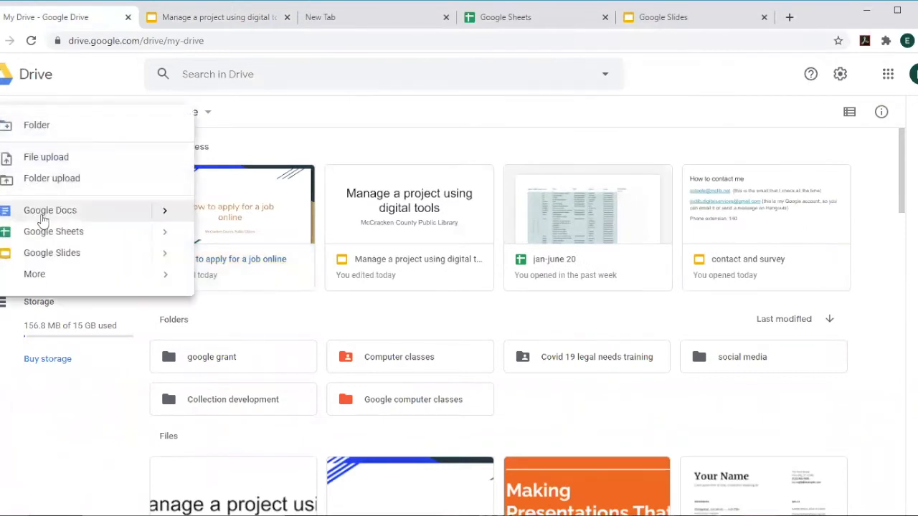
left_click(326, 149)
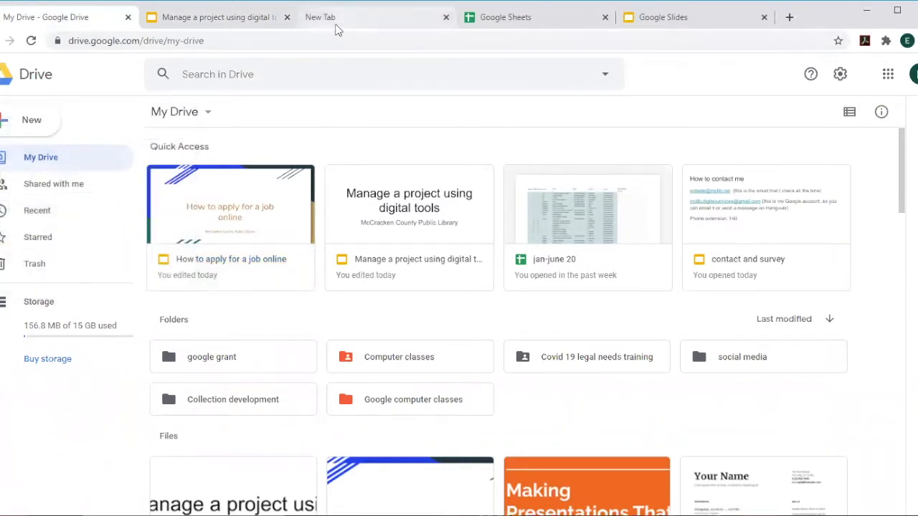
Step: Open Google Docs in the empty browser tab and create a blank document
left_click(337, 29)
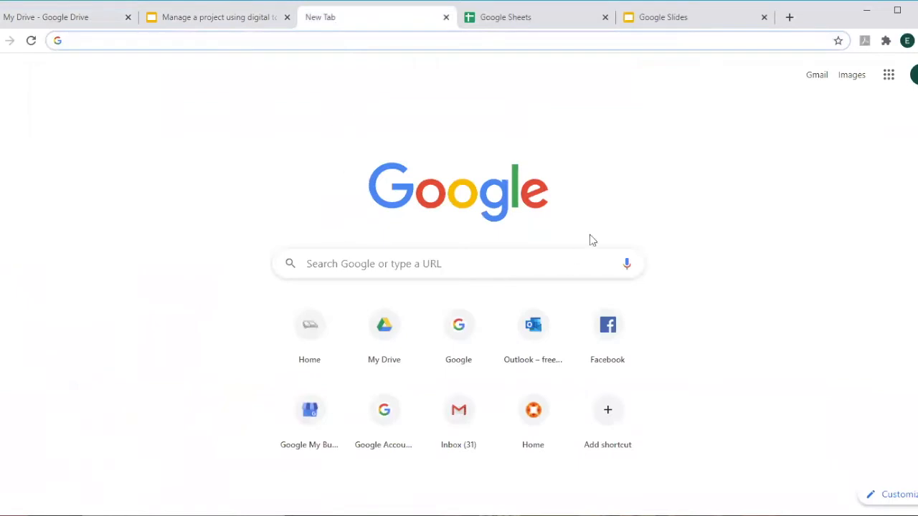
left_click(891, 85)
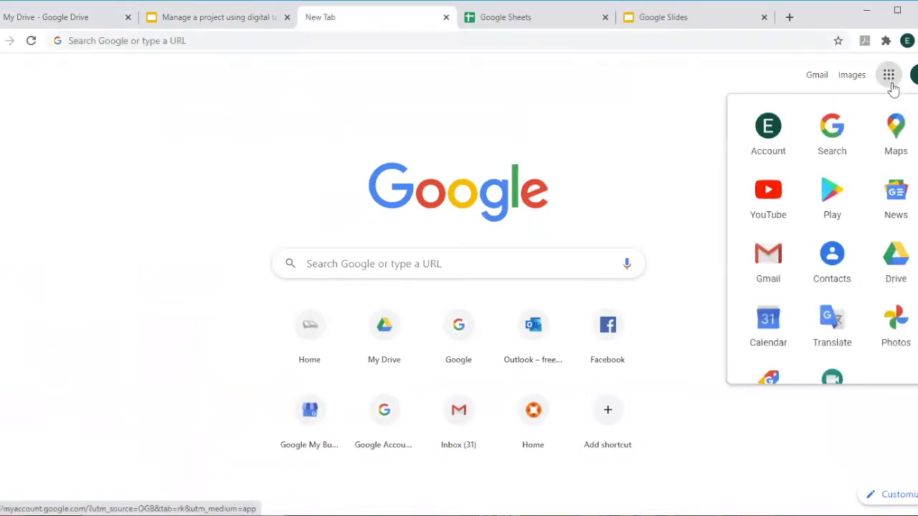
scroll(880, 215, "down", 2)
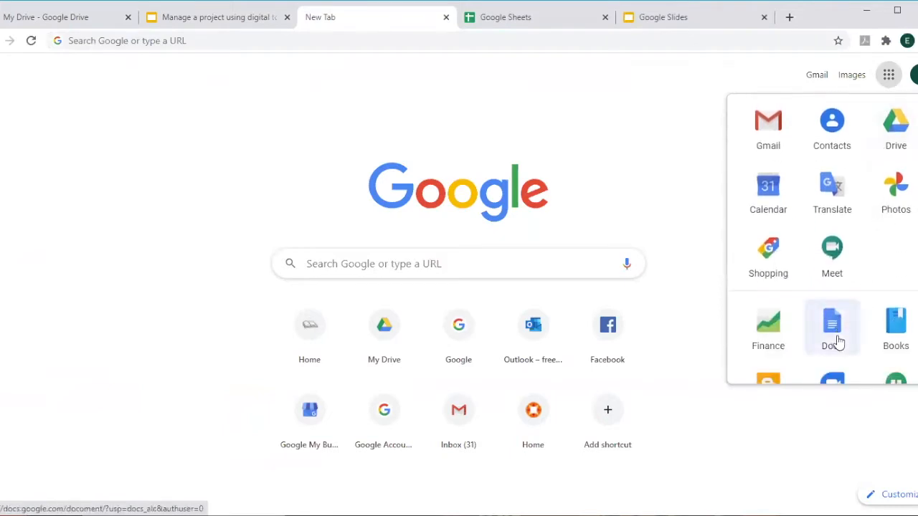
left_click(834, 333)
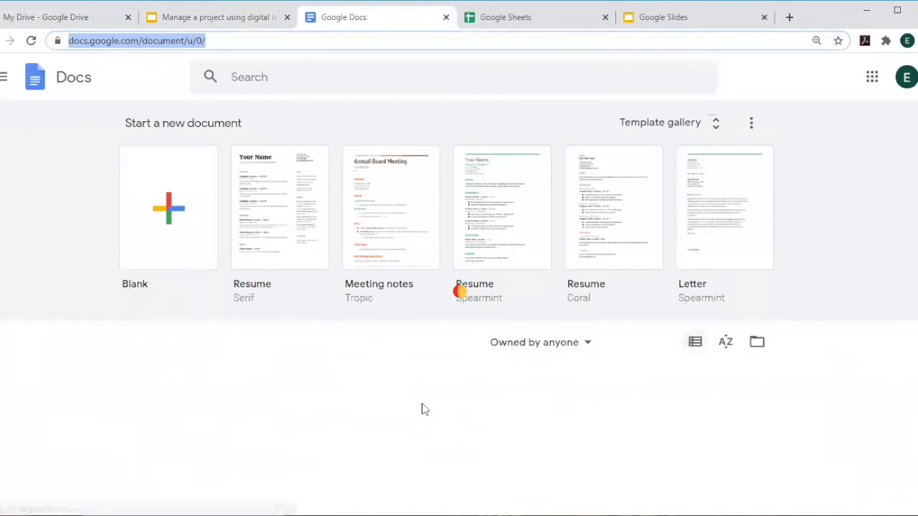
left_click(167, 216)
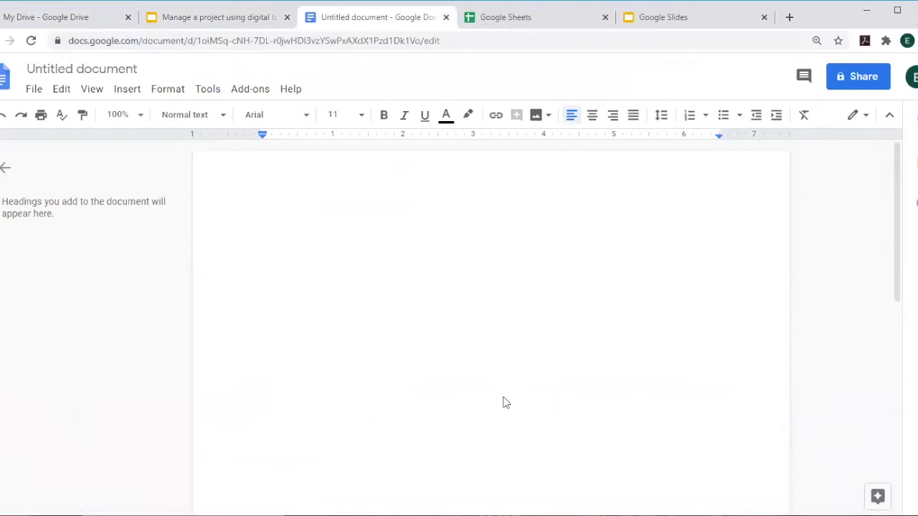
Step: Write "Project purpose" on the first line and "Learn digital skills." below it, separated by an empty line
type("Project purpose")
key("Return")
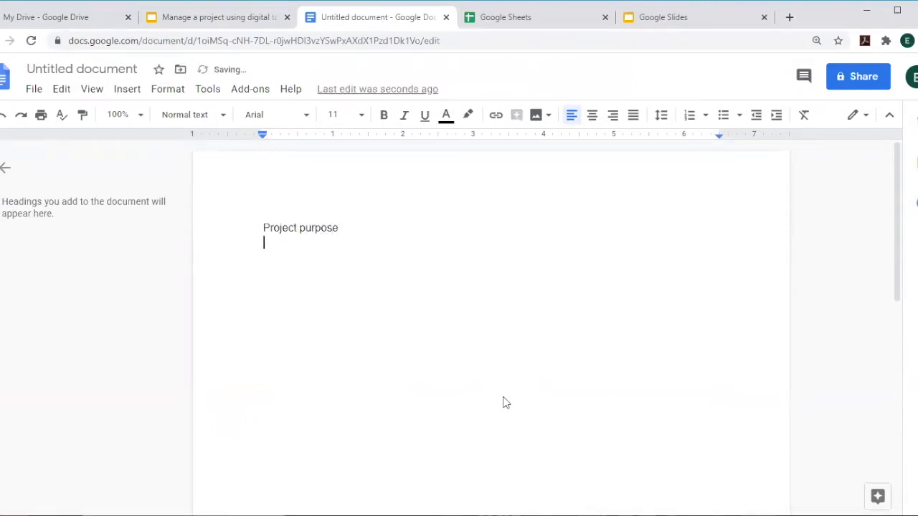
key("Return")
type("Learn digital skills.")
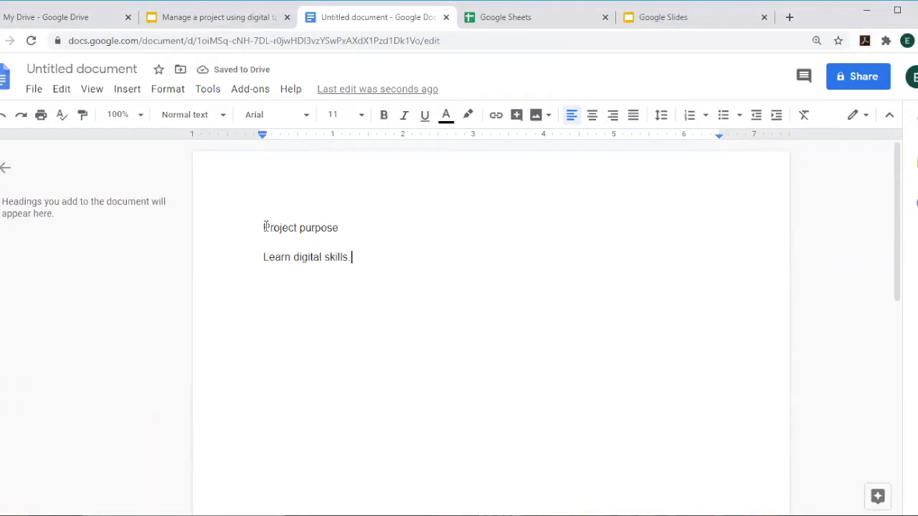
Step: Format the "Project purpose" line as Heading 1
left_click_drag(263, 228, 335, 229)
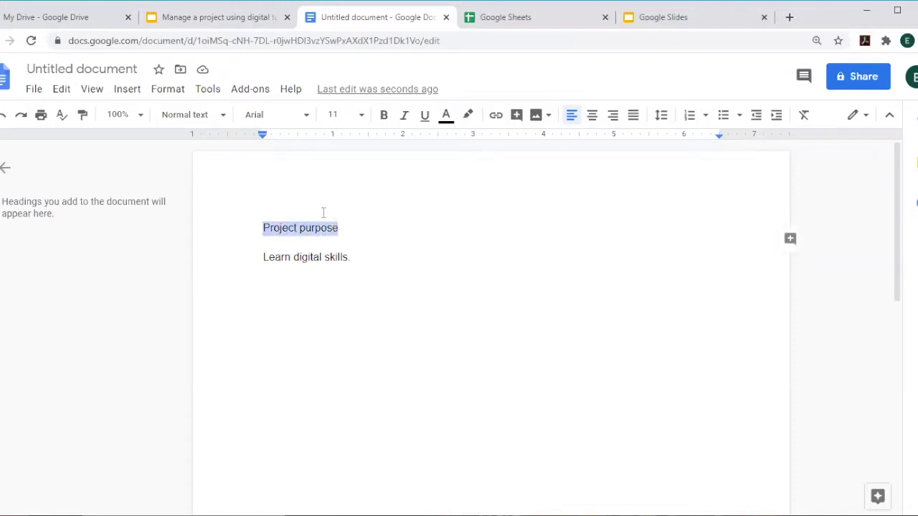
left_click(224, 119)
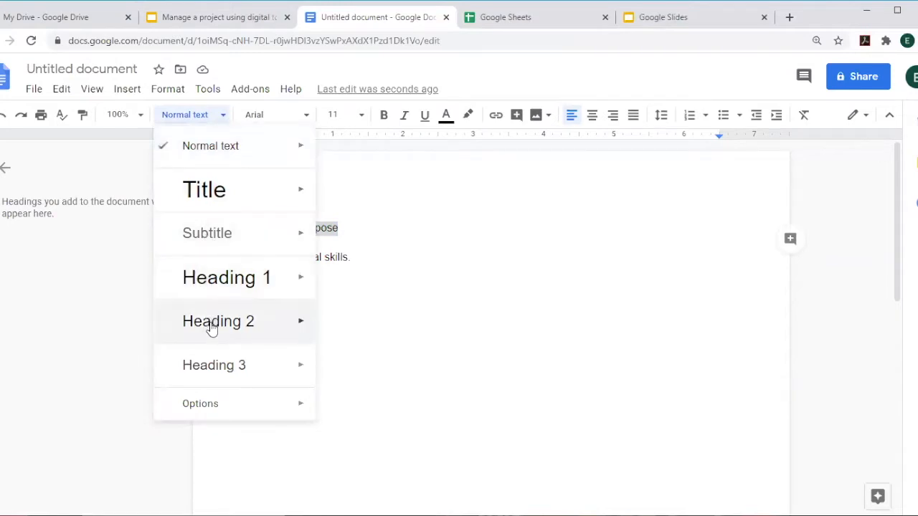
left_click(214, 287)
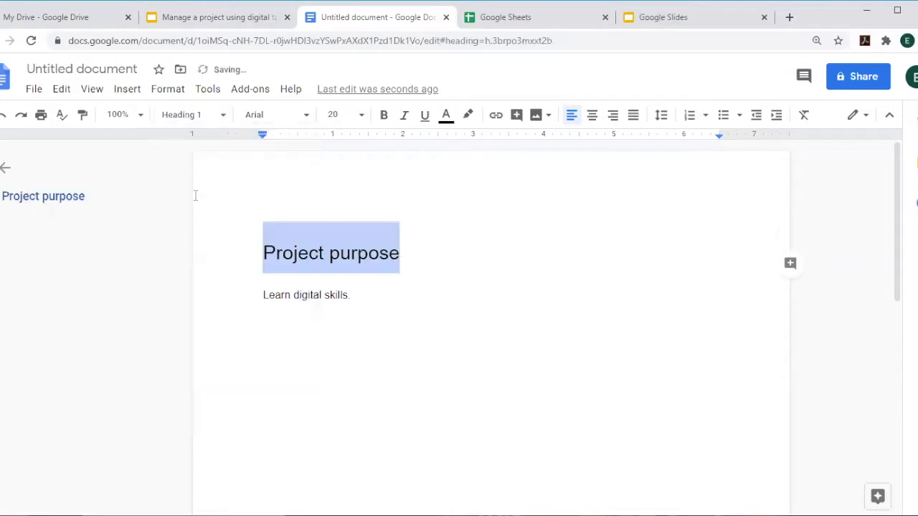
left_click(228, 117)
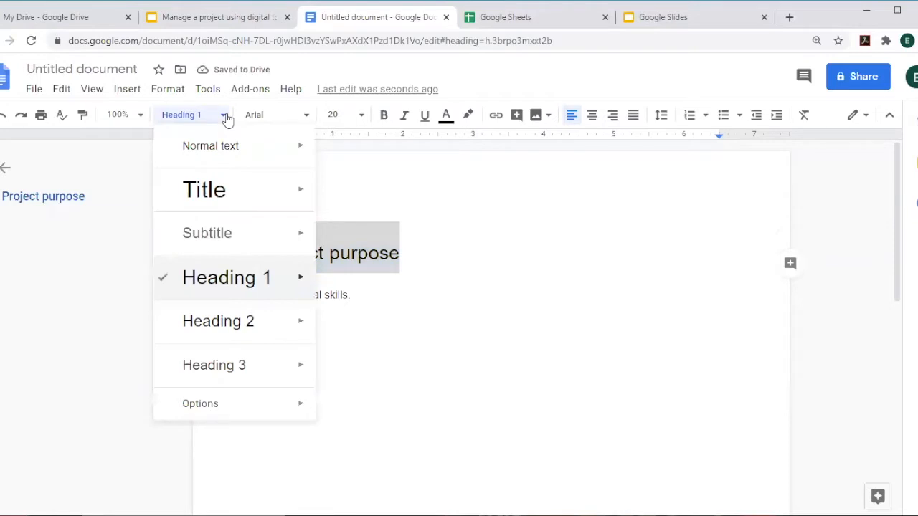
left_click(490, 261)
Step: Below the purpose text, add the line "Goals" and the first goal "Attend classes." beneath it
left_click(379, 302)
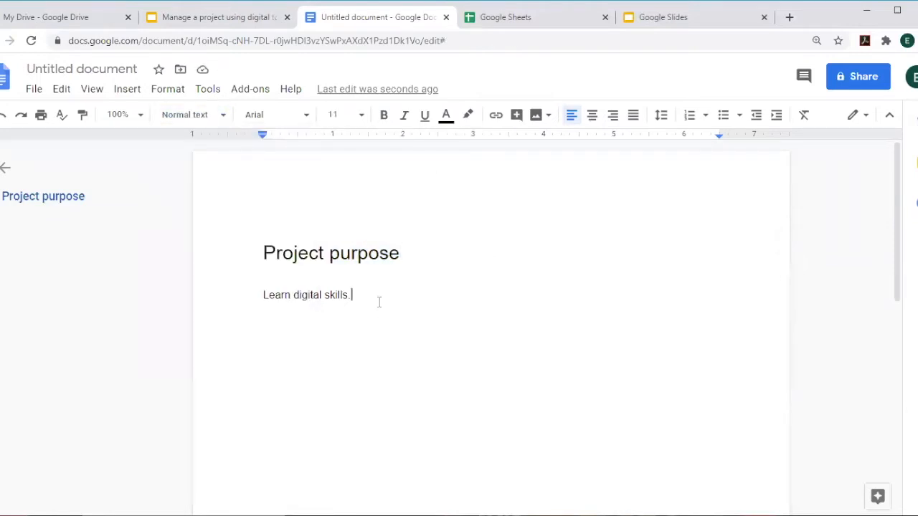
key("Return")
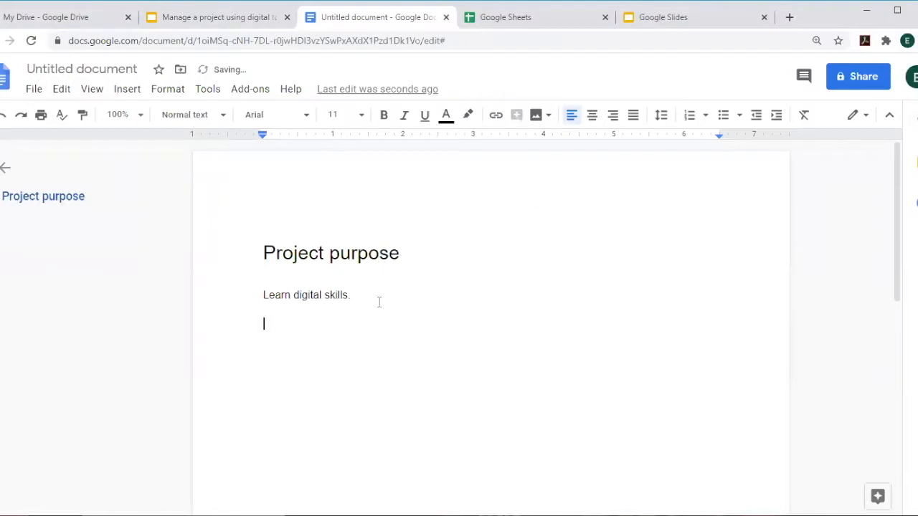
type("Goals")
key("Return")
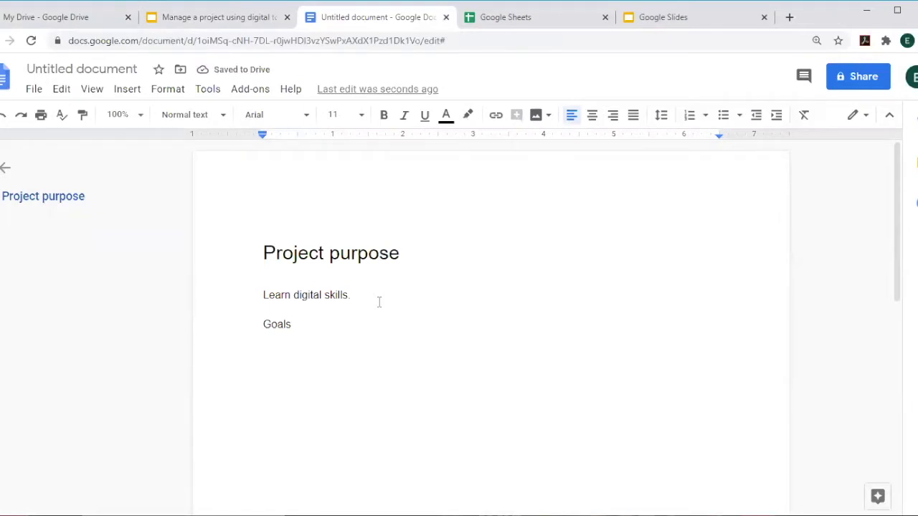
type("At")
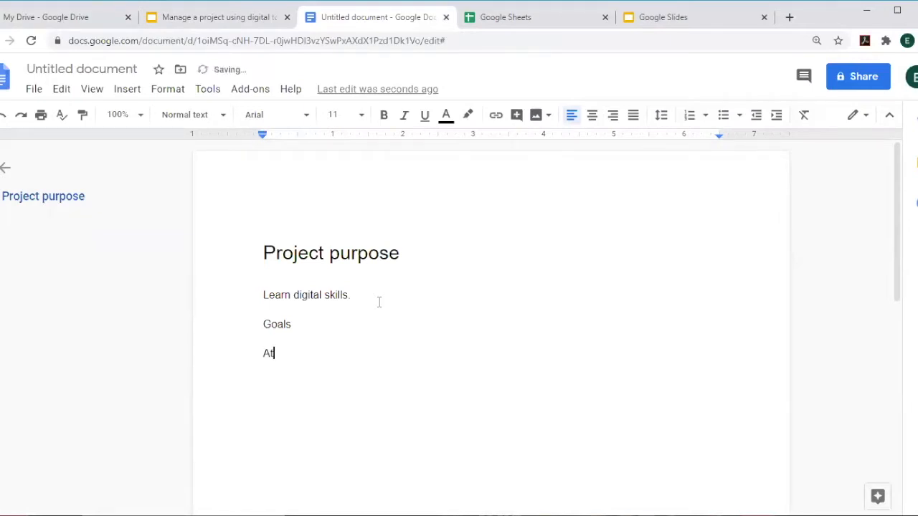
type("tend classes.")
Step: Add the second goal "Find Applied Digital Skills online." on the line below "Attend classes."
key("Return")
type("Find ")
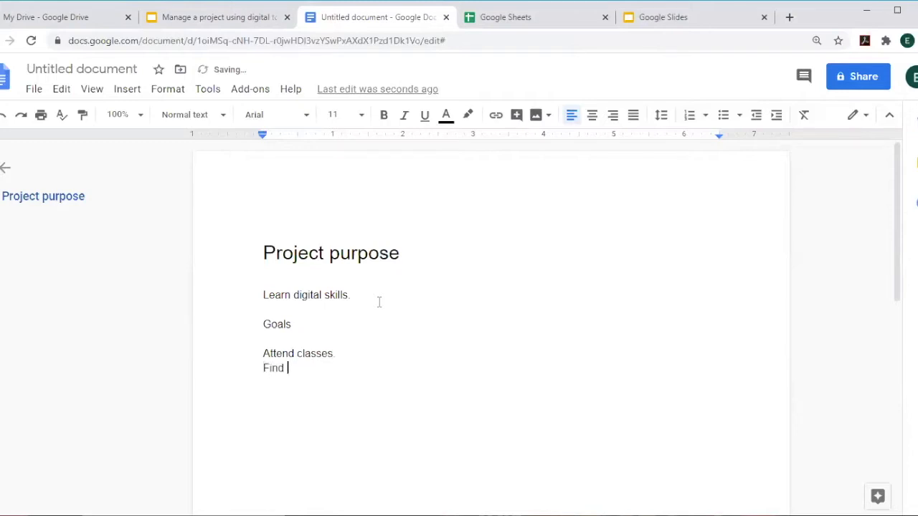
type("Applied Digti")
key("BackSpace")
key("BackSpace")
type("ital ")
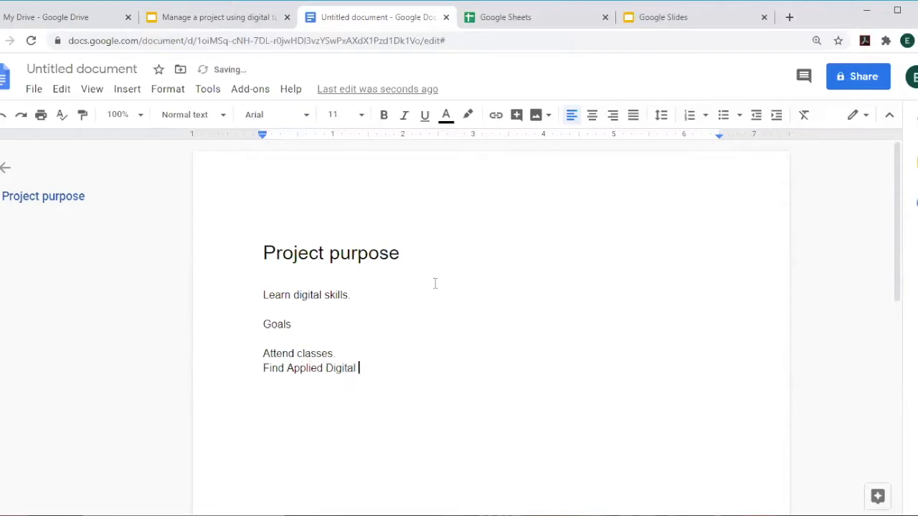
type("Skills online")
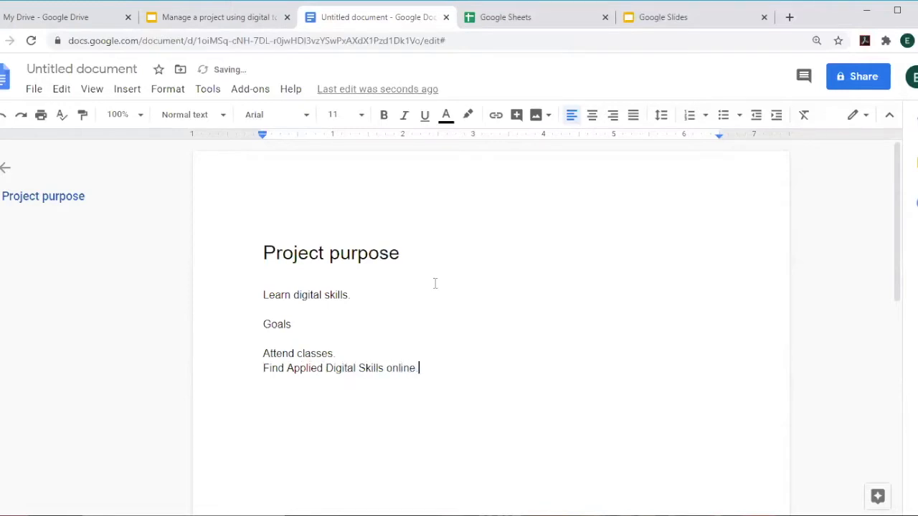
Step: Format the "Goals" line as Heading 1
scroll(423, 277, "down", 2)
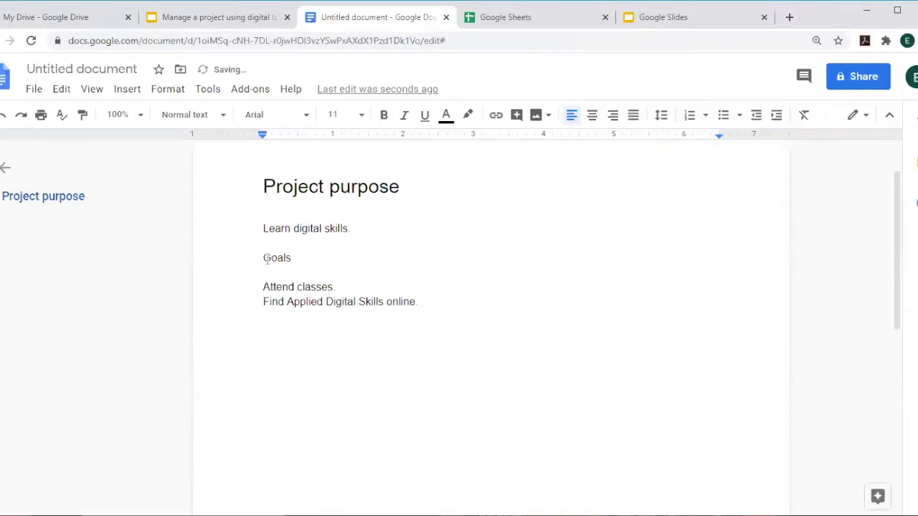
left_click_drag(262, 257, 292, 259)
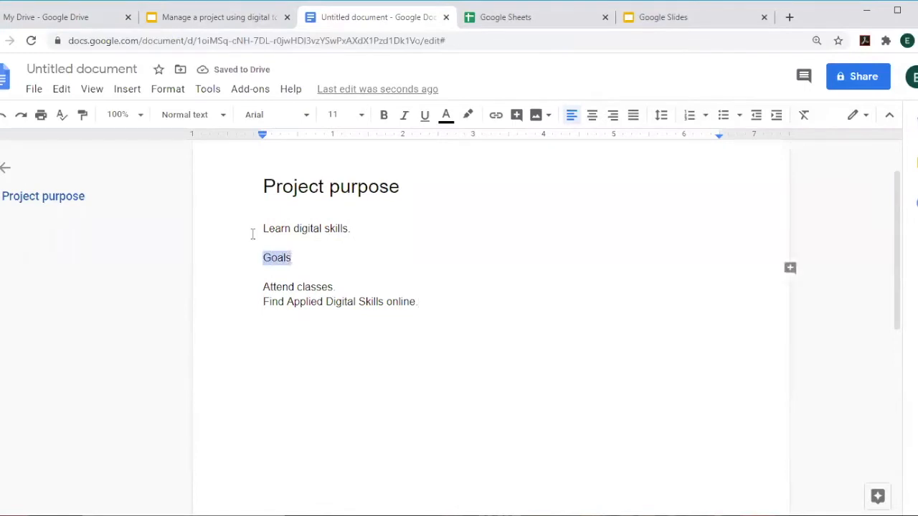
left_click(222, 119)
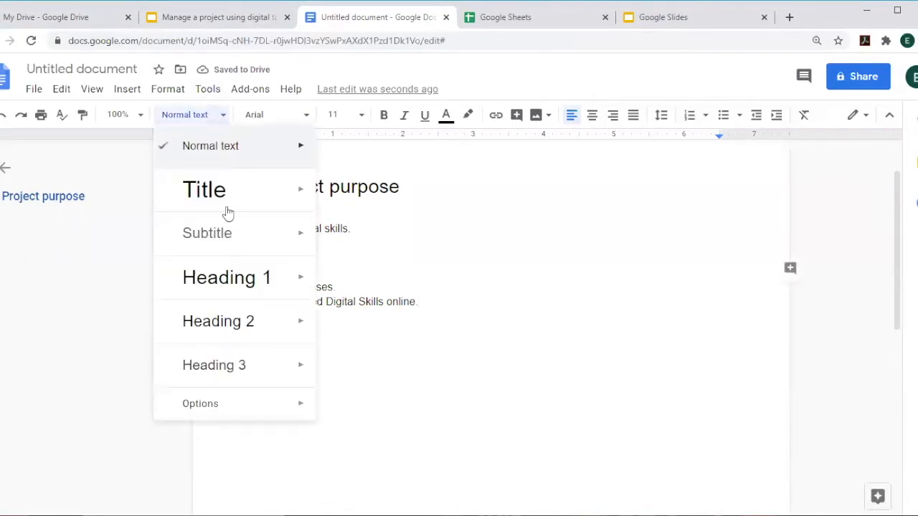
left_click(219, 281)
Step: Turn the two goal lines into a numbered list in the 1., a., i. style
left_click_drag(262, 324, 418, 347)
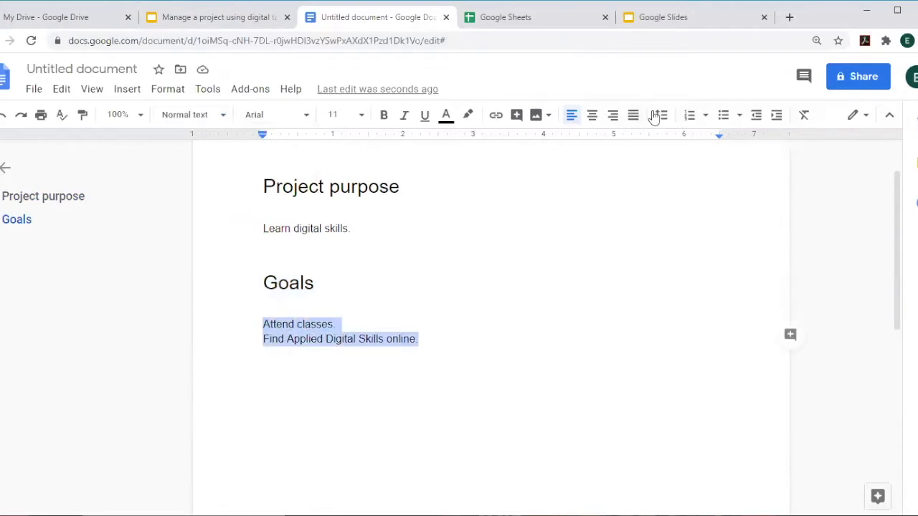
left_click(704, 116)
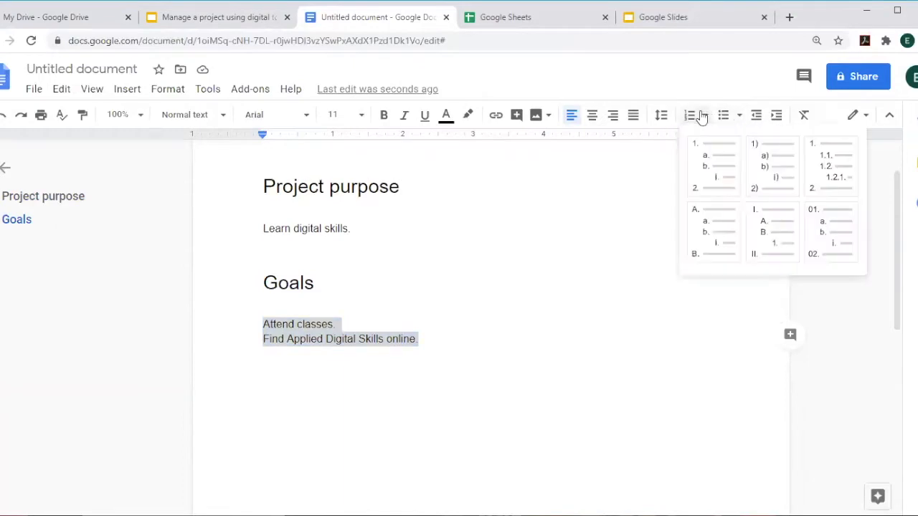
left_click(704, 163)
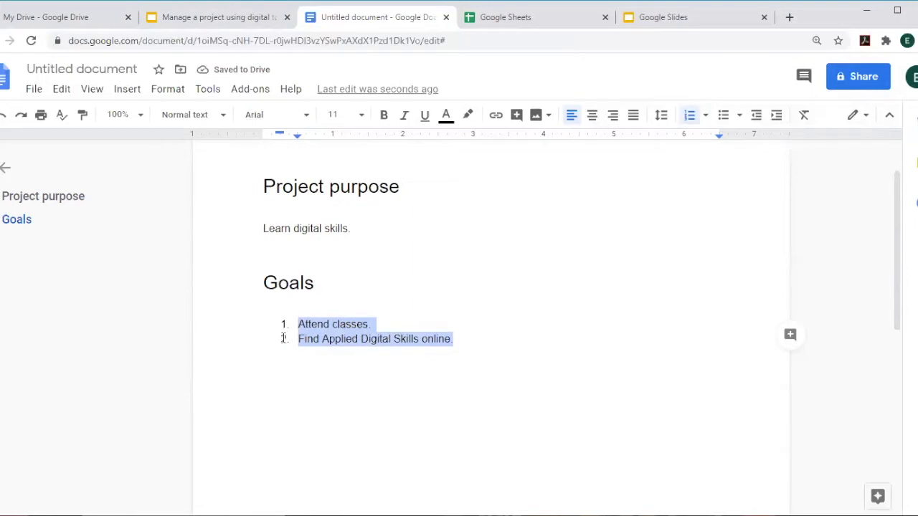
Step: End the numbered list after the second goal and add the line "People" below it, followed by an empty line
left_click(462, 340)
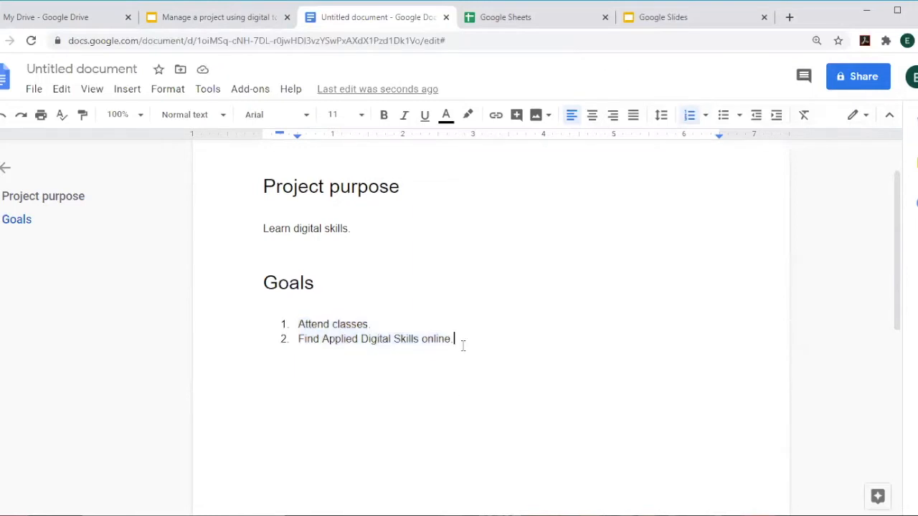
key("Return")
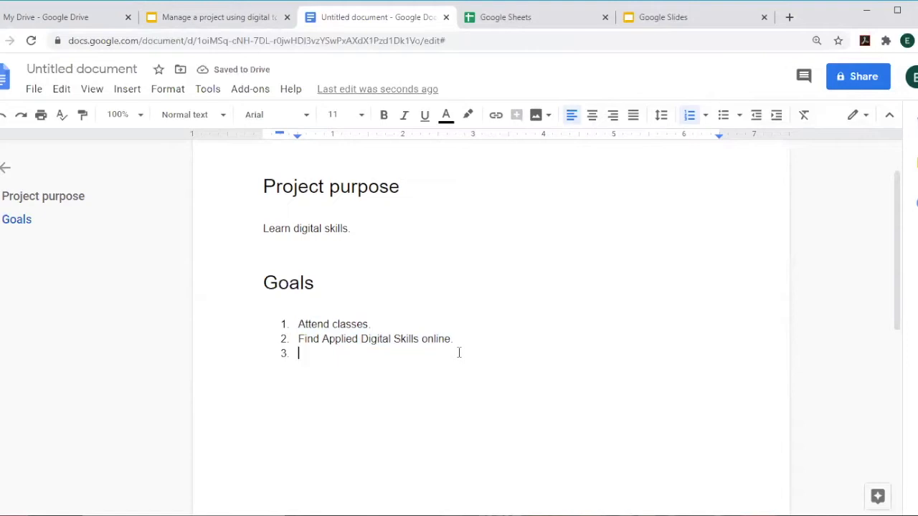
key("Return")
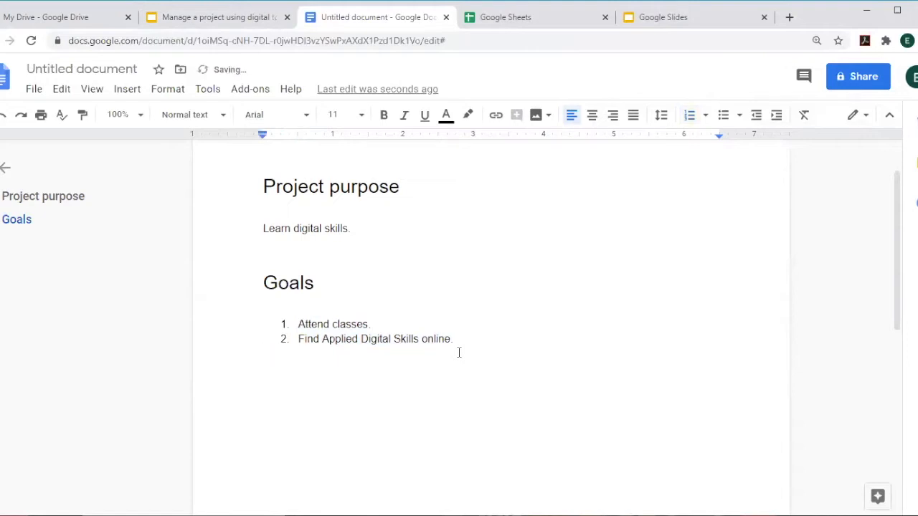
key("Return")
type("People")
key("Return")
key("Return")
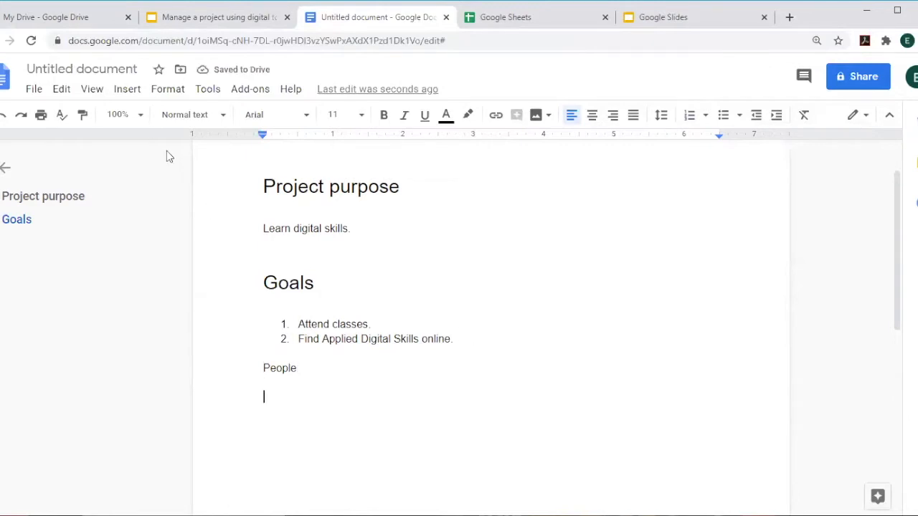
Step: Insert a table with five columns and one row below the "People" line
left_click(121, 92)
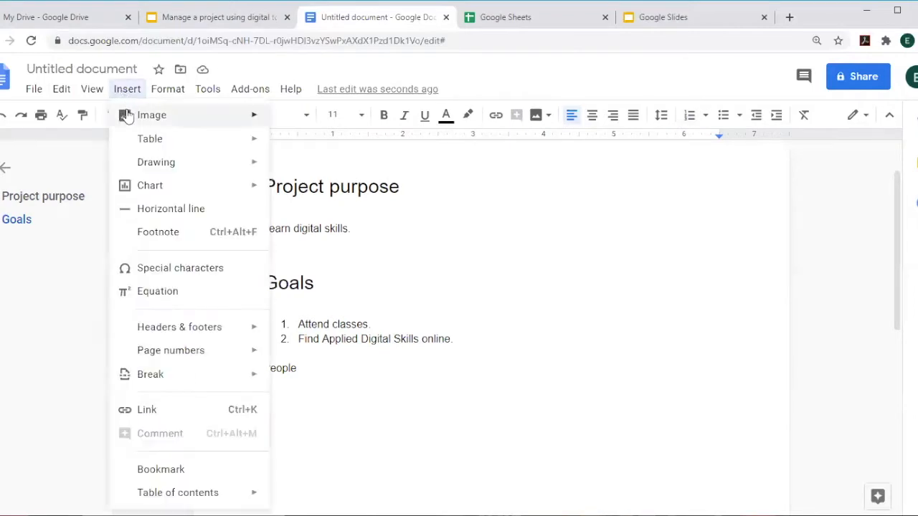
mouse_move(134, 145)
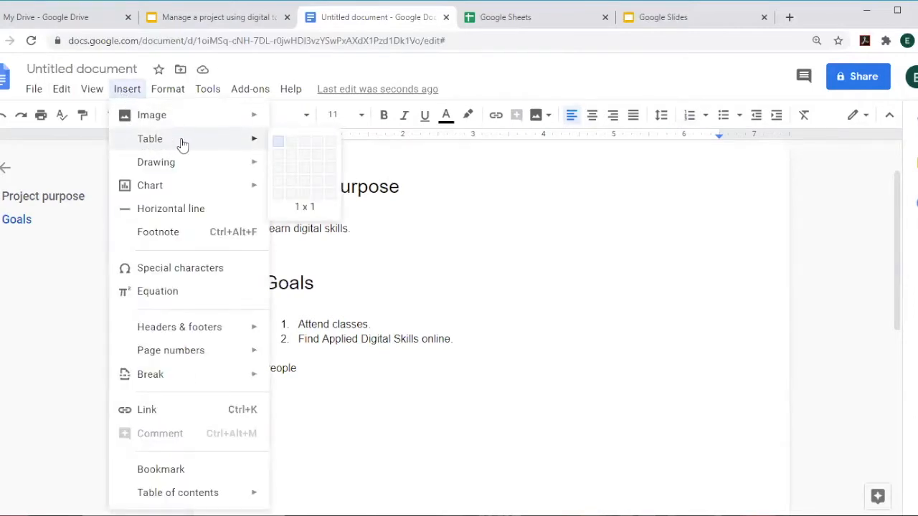
left_click(339, 144)
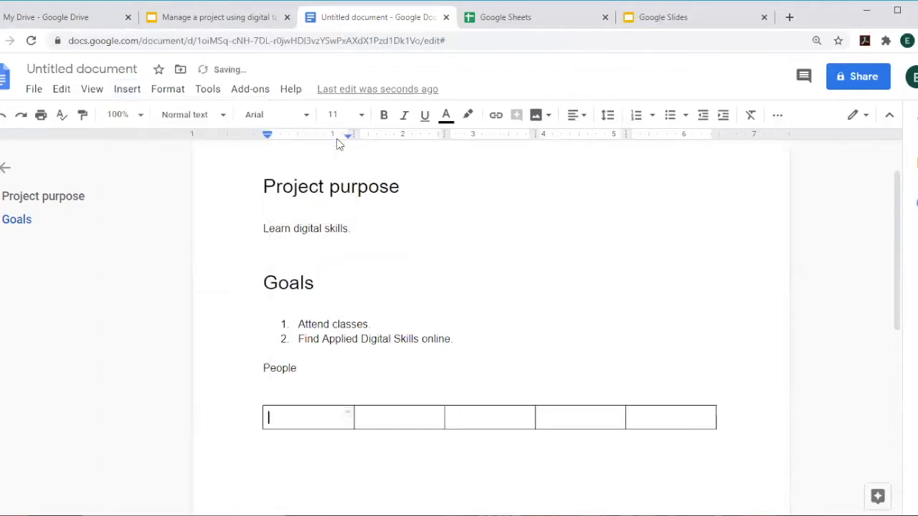
Step: Add two rows below the single row of the table in the "People" section
right_click(288, 425)
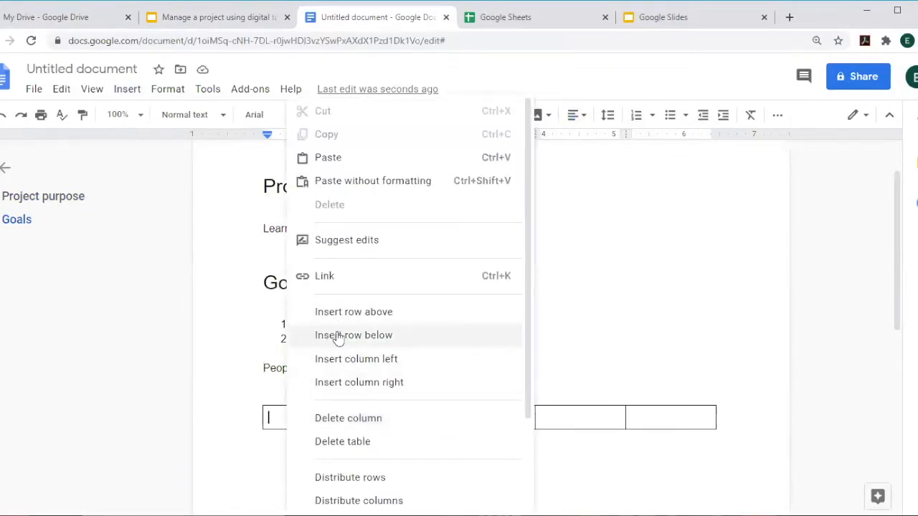
left_click(338, 336)
right_click(287, 443)
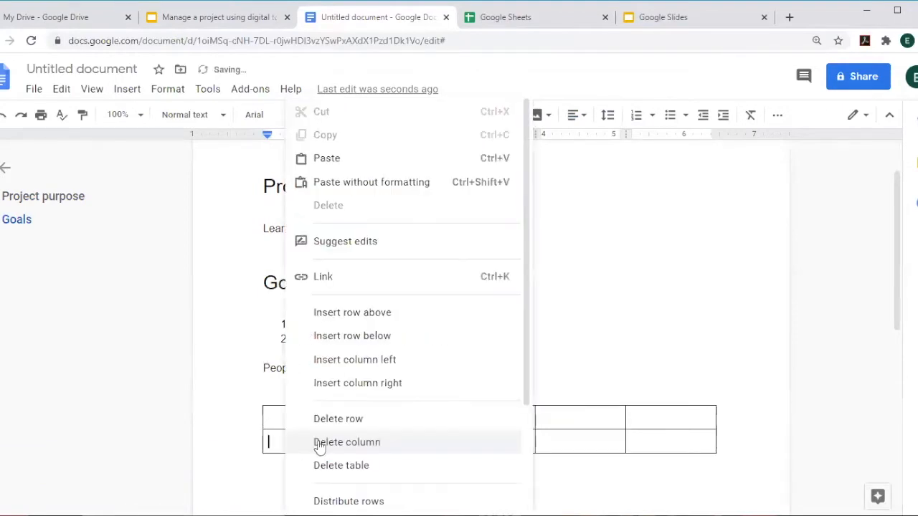
left_click(351, 336)
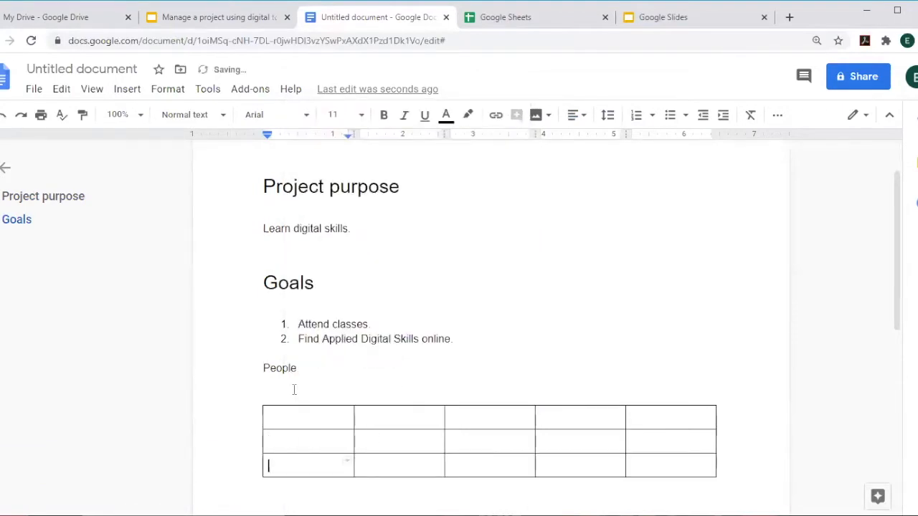
Step: Format the "People" line as Heading 1
left_click_drag(263, 368, 297, 370)
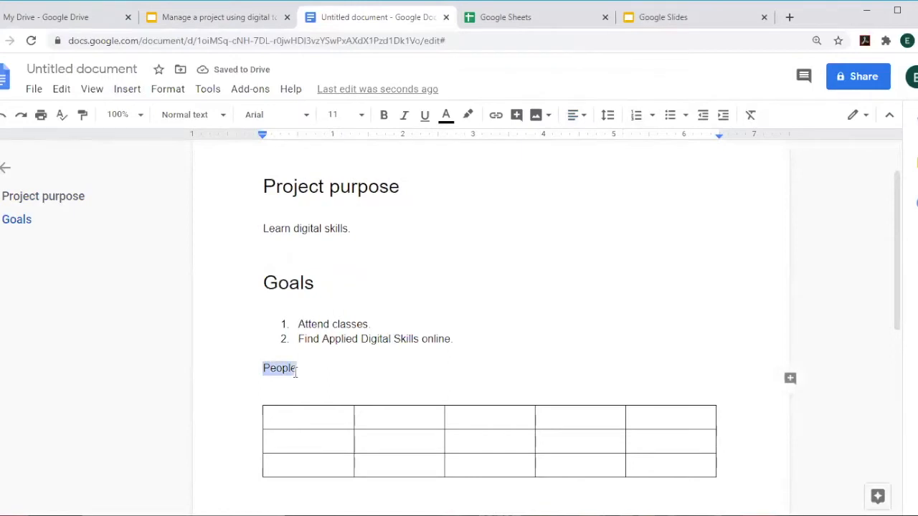
left_click(220, 119)
left_click(208, 293)
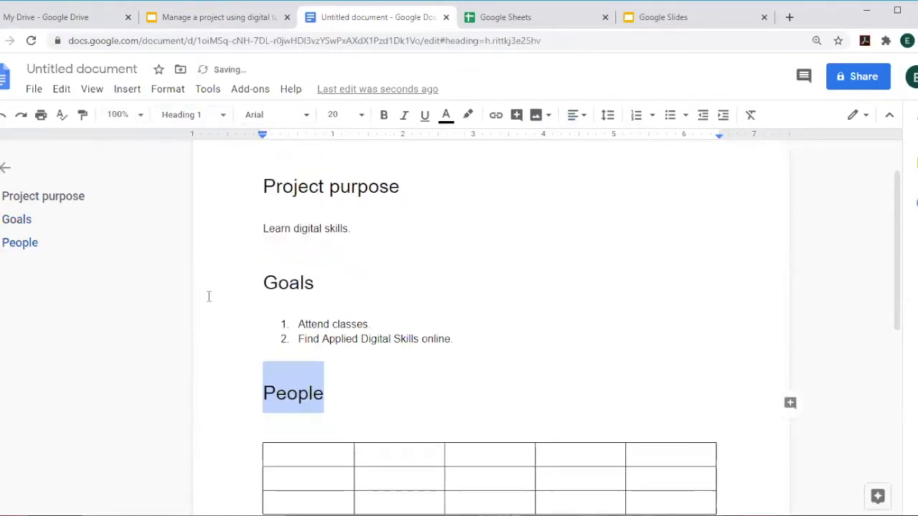
Step: Fill the first four header cells of the People table with "Role", "Name", "Title" and "Contact info"
left_click(297, 457)
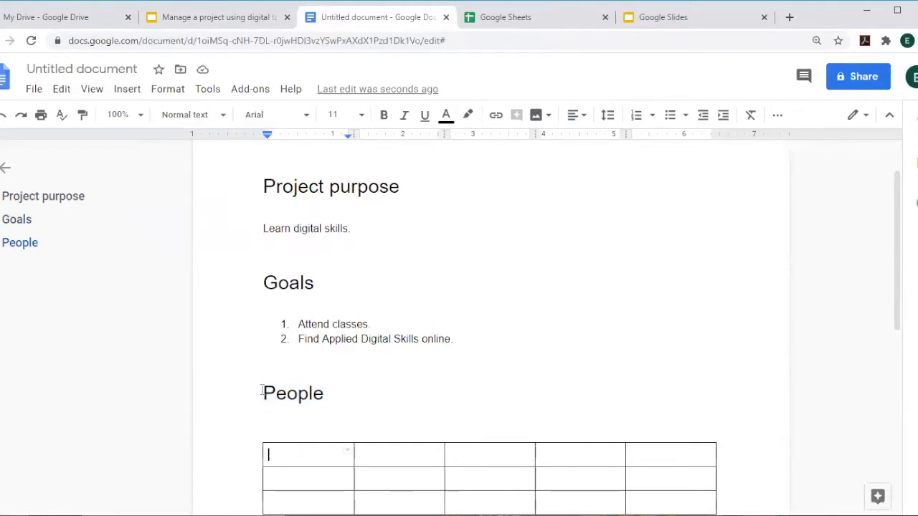
type("Role")
key("Tab")
type("Name")
key("Tab")
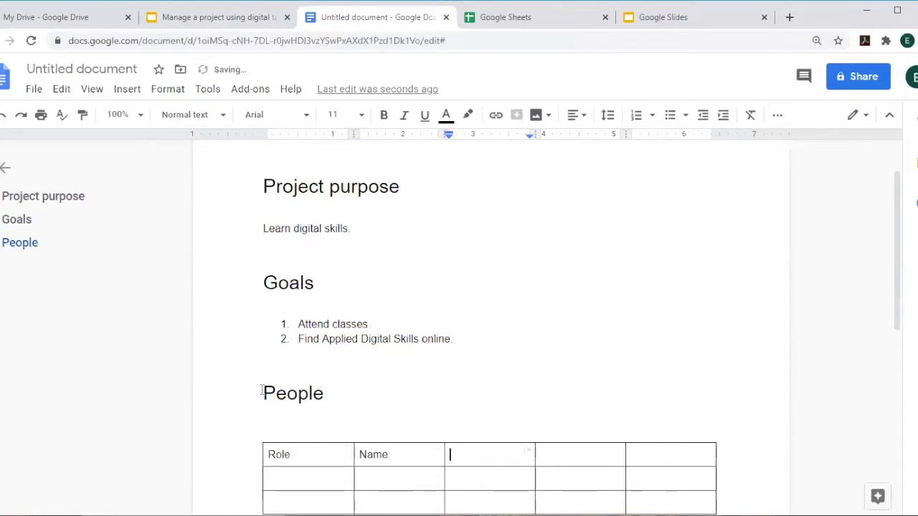
type("Titl")
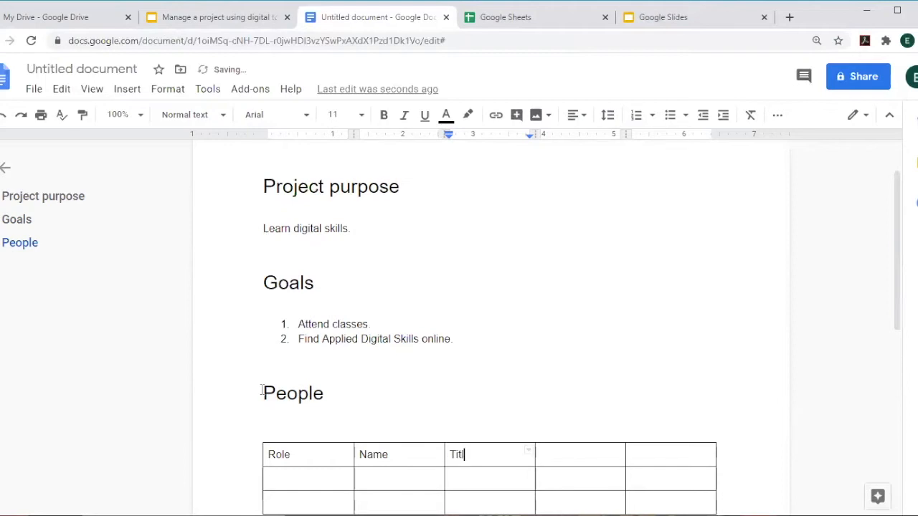
type("e")
key("Tab")
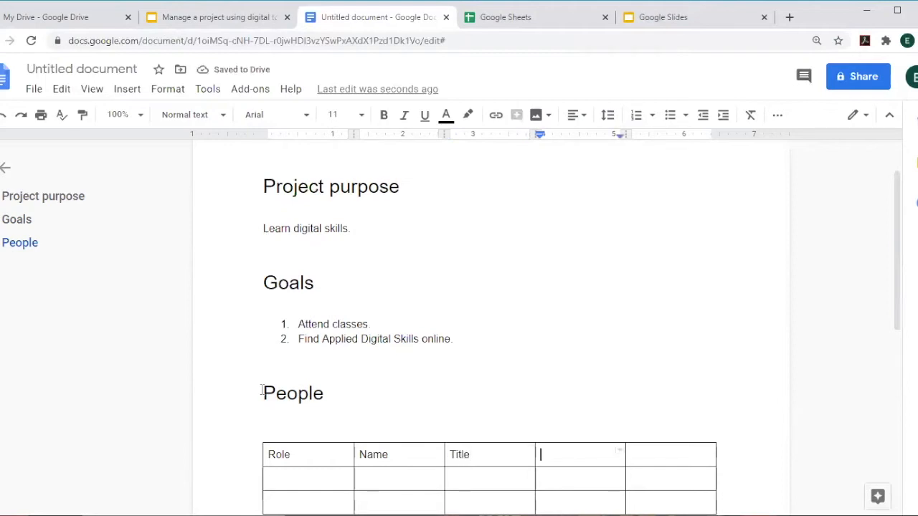
type("Contact info")
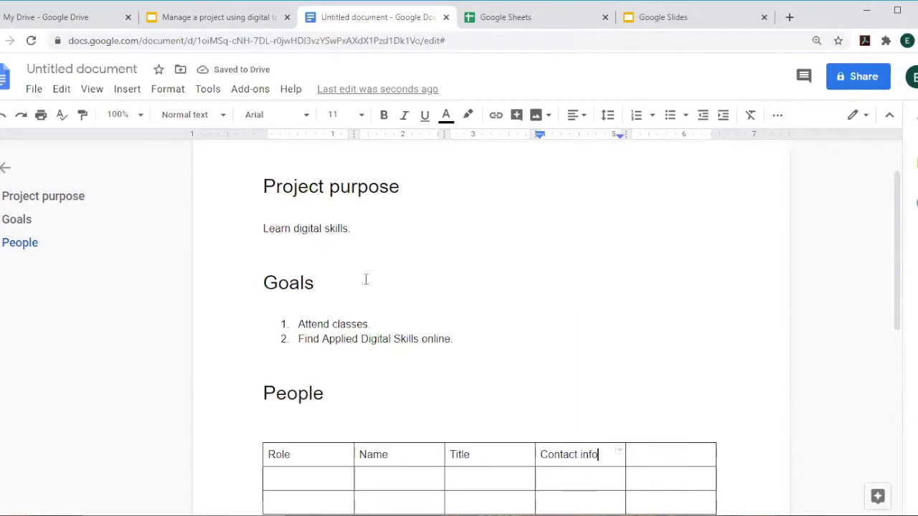
Step: Delete the empty fifth column of the People table
left_click(660, 459)
right_click(660, 462)
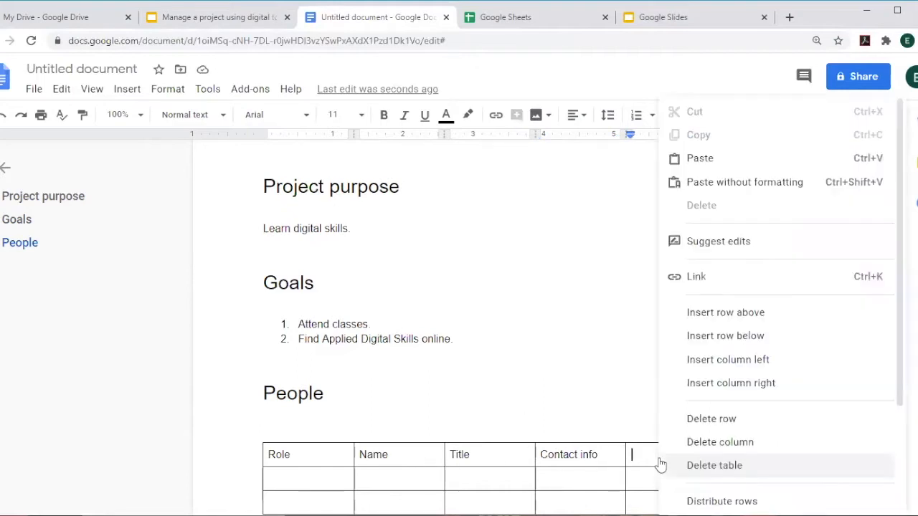
left_click(690, 448)
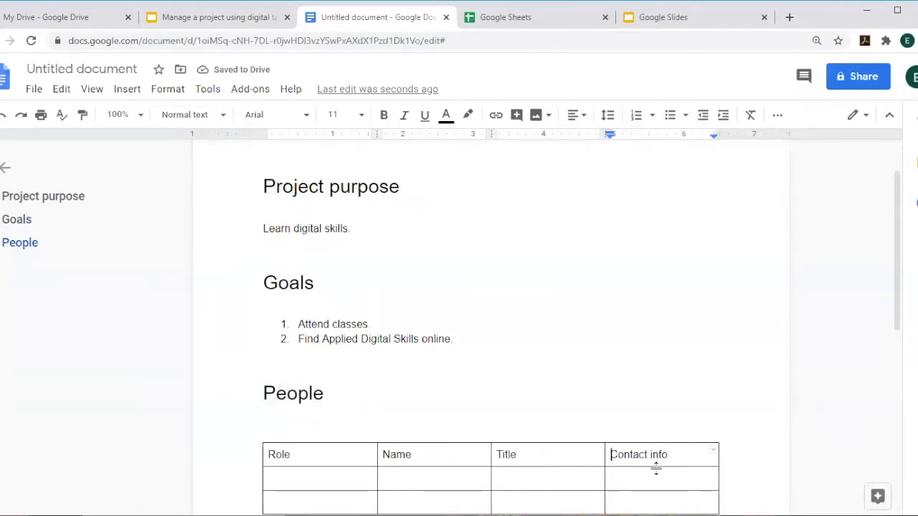
Step: Fill the table's second row with the role "Project manager", the person's full name, the title "Boss" and the contact e-mail
scroll(657, 471, "down", 2)
left_click(322, 350)
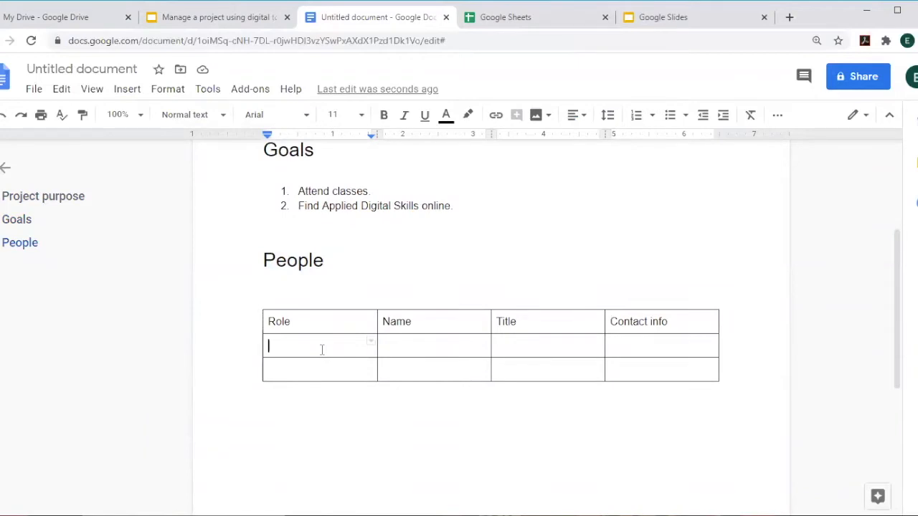
type("Project")
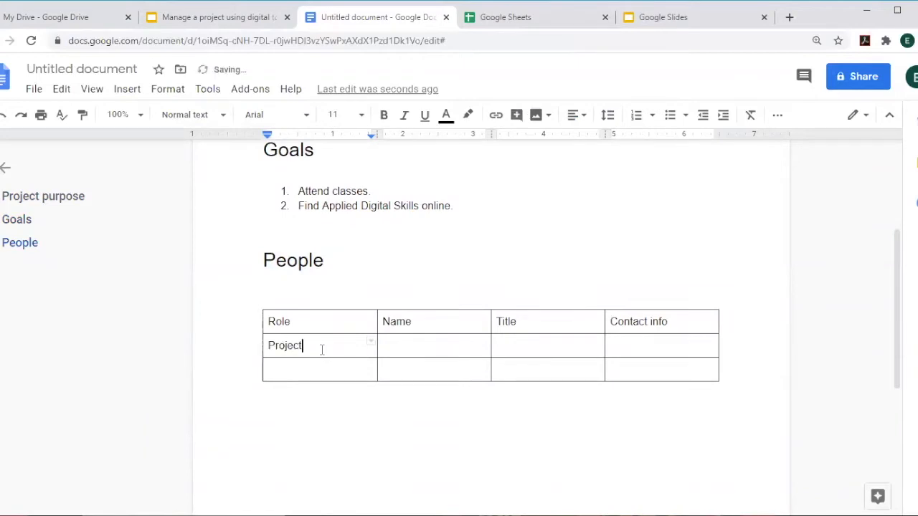
key("Tab")
left_click(322, 350)
type("manager")
key("Tab")
type("Jane Doe")
key("Tab")
type("Boss")
key("Tab")
type("email@email.com")
Step: Insert another row below the last row of the People table
left_click(352, 373)
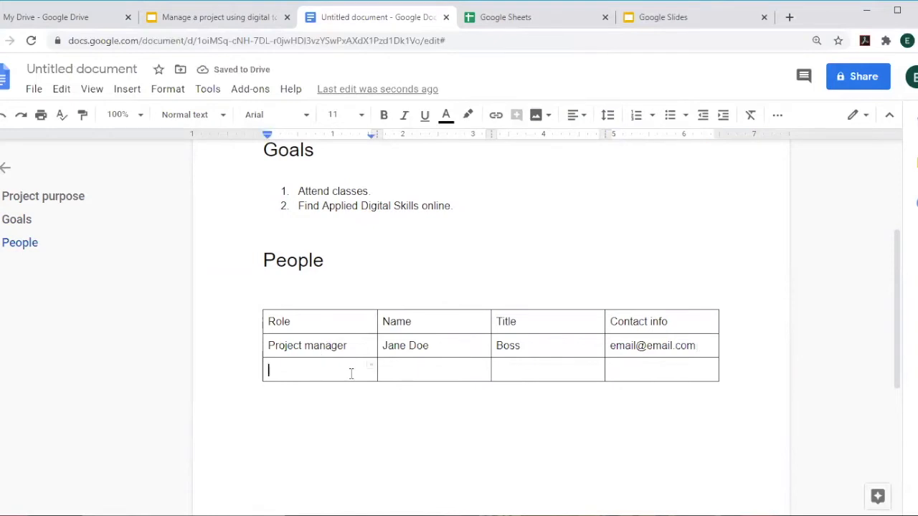
right_click(352, 373)
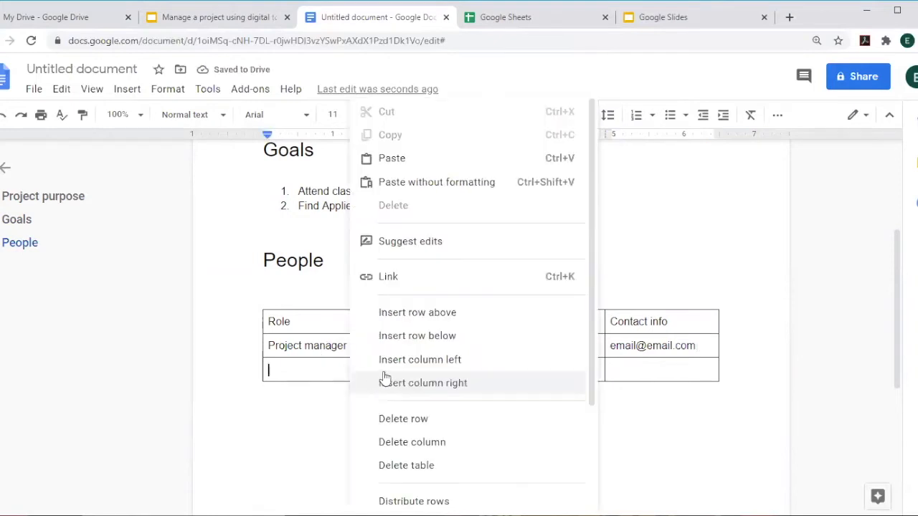
left_click(426, 336)
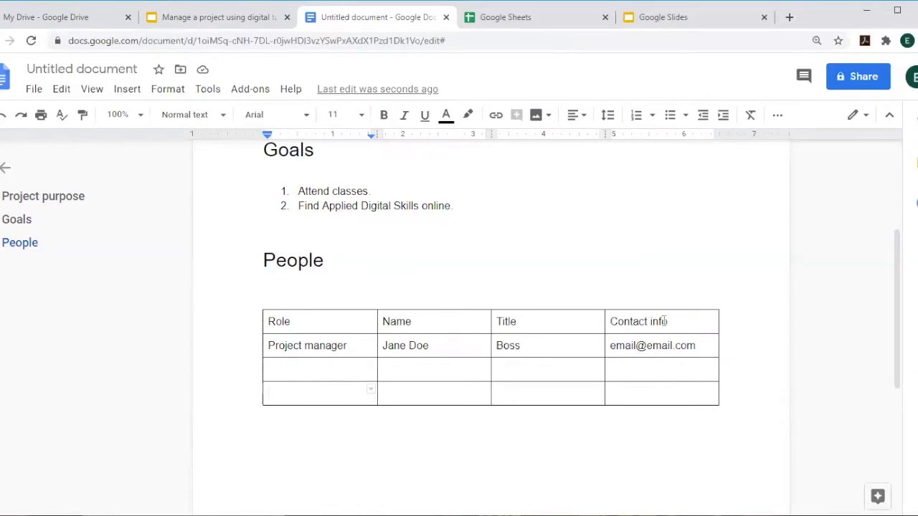
Step: Insert a new column to the right of the "Contact info" column
right_click(700, 329)
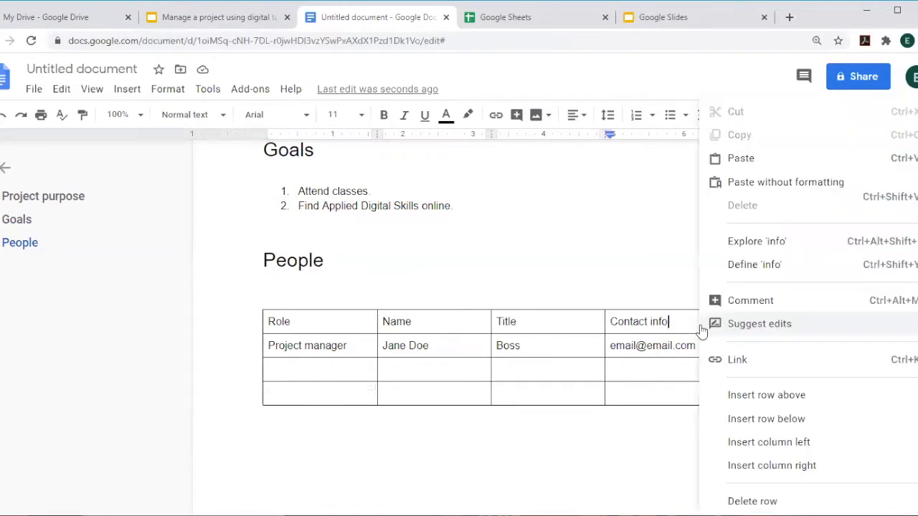
right_click(679, 326)
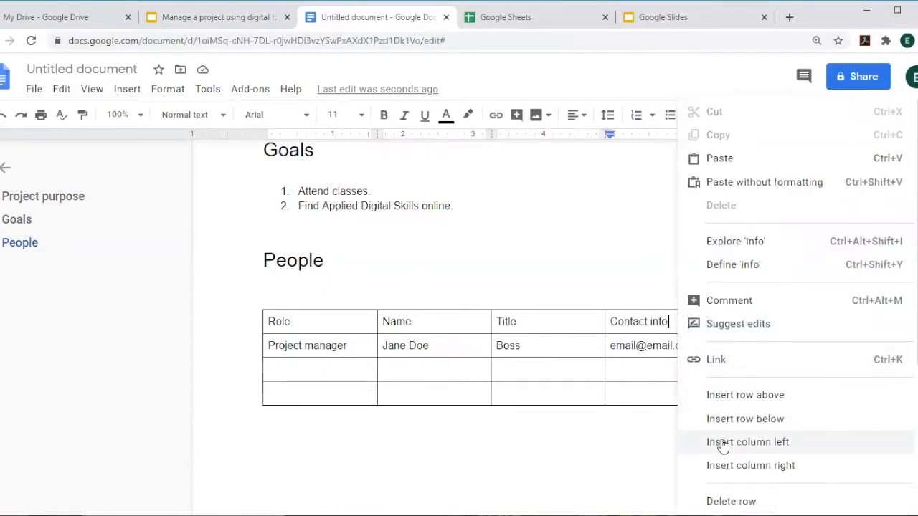
left_click(721, 464)
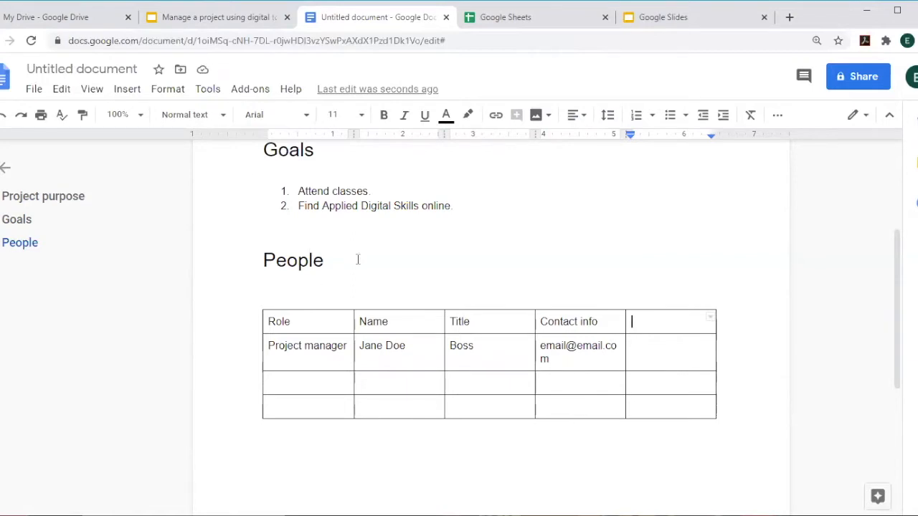
Step: Add an empty line below the People table
scroll(358, 260, "up", 2)
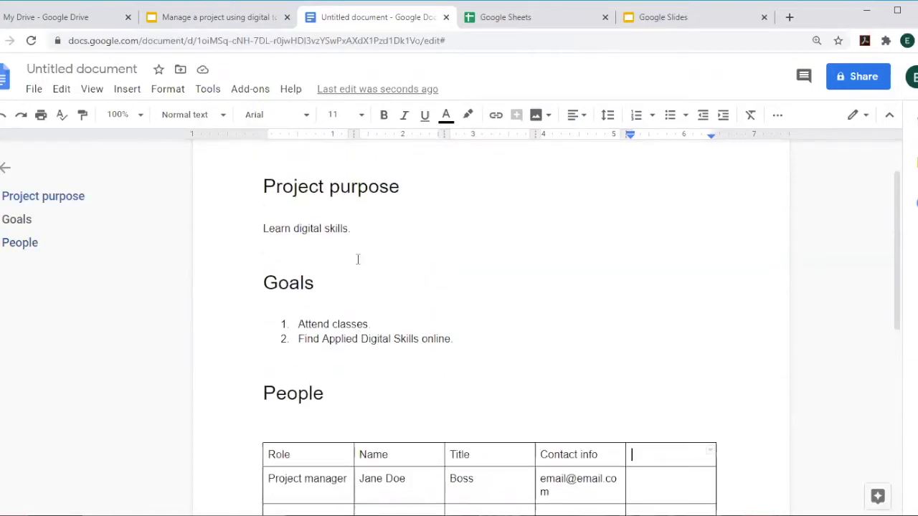
scroll(358, 260, "up", 2)
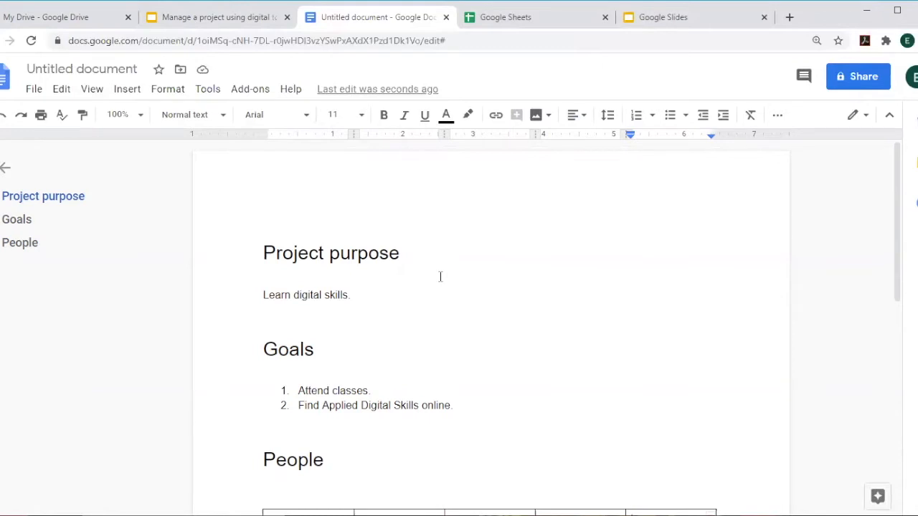
scroll(440, 277, "down", 5)
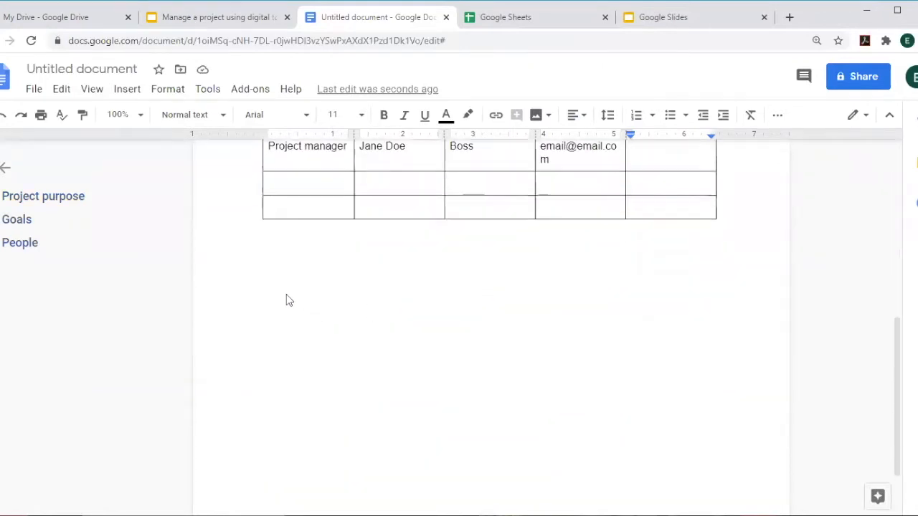
left_click(270, 273)
key("Return")
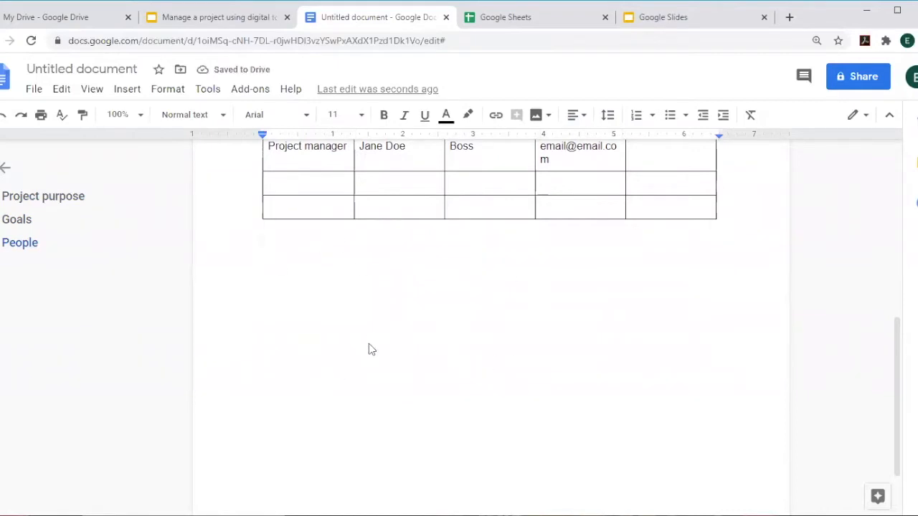
Step: Rename the document as "Project charter"
scroll(372, 346, "up", 5)
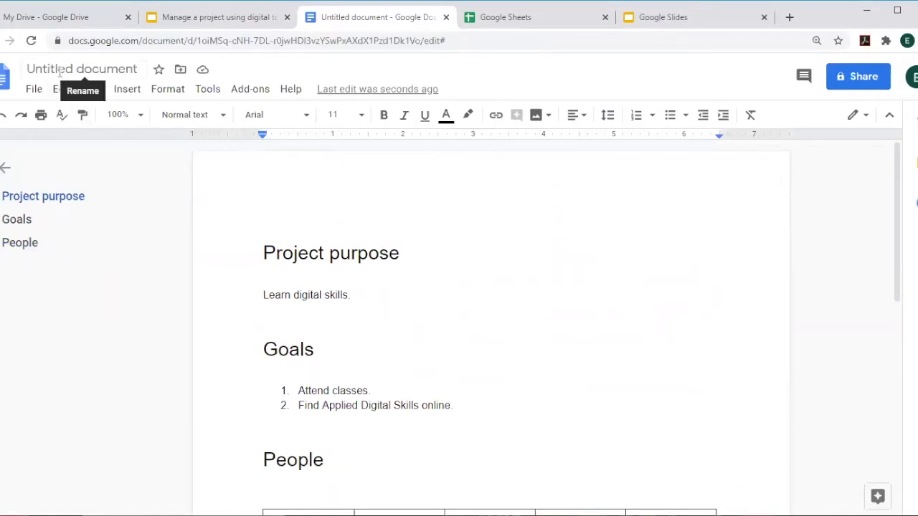
left_click(60, 70)
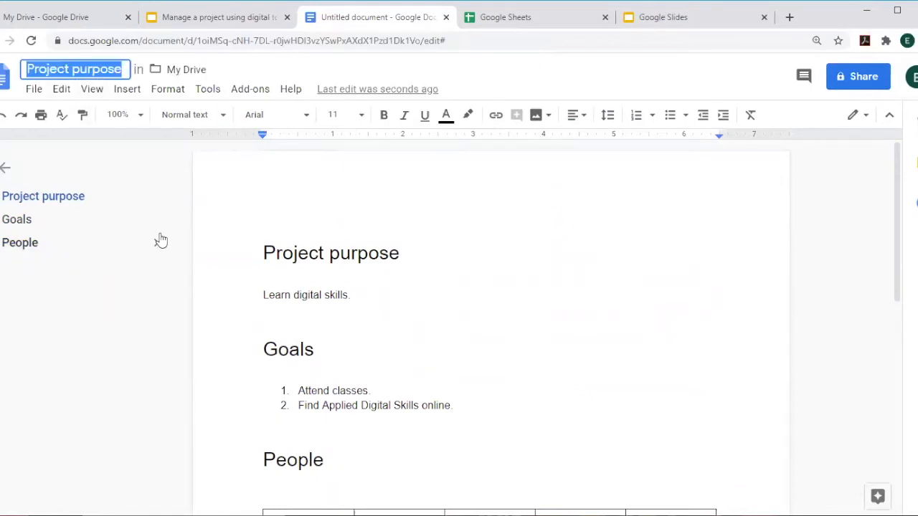
type("Proj")
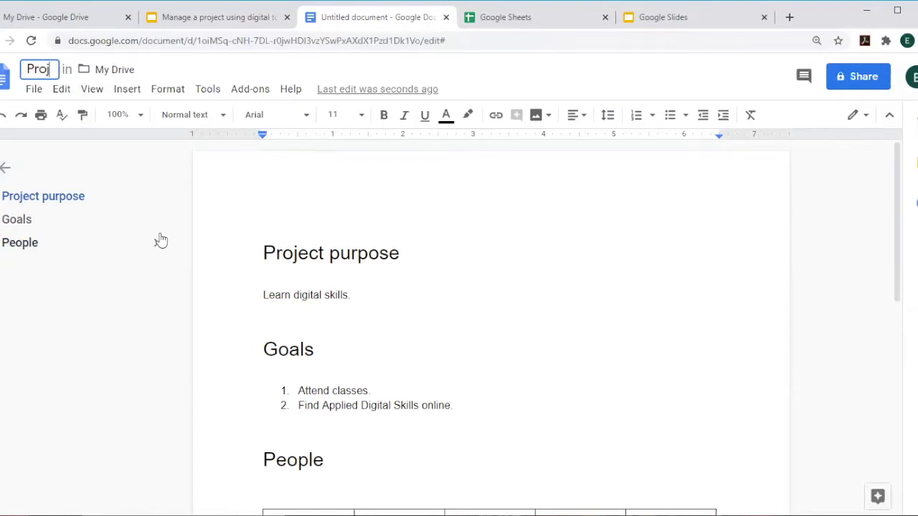
type("ect charger")
key("BackSpace")
key("BackSpace")
key("BackSpace")
type("ter")
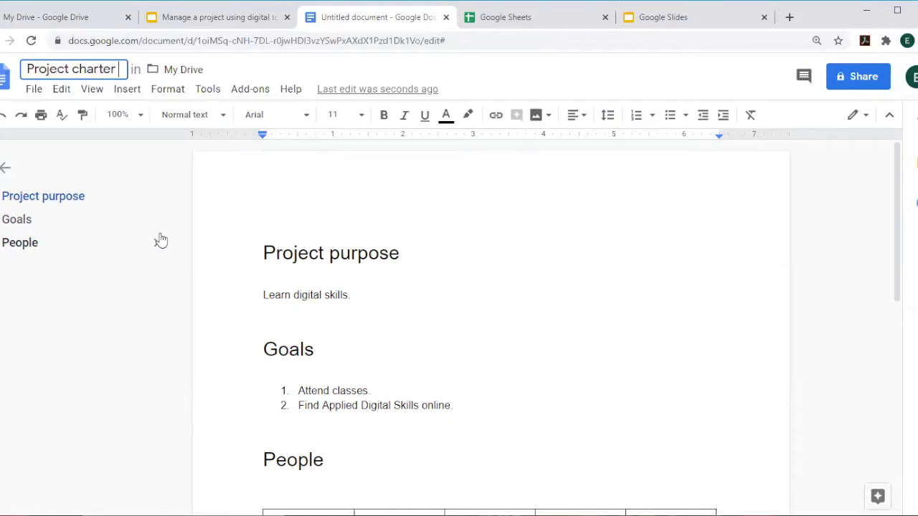
left_click(459, 248)
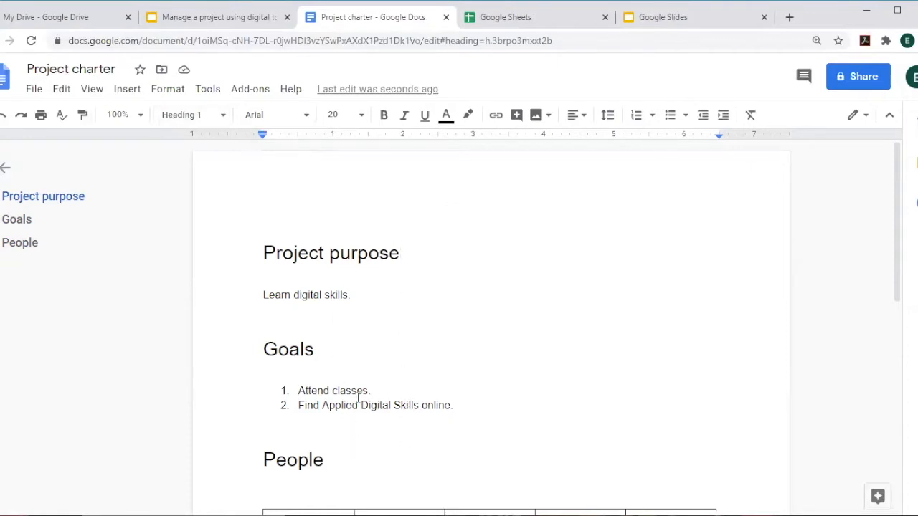
Step: Read the "A project charter, cont'd" slide in the "Manage a project using digital tools" presentation in Google Slides, and return to the charter document
left_click(220, 18)
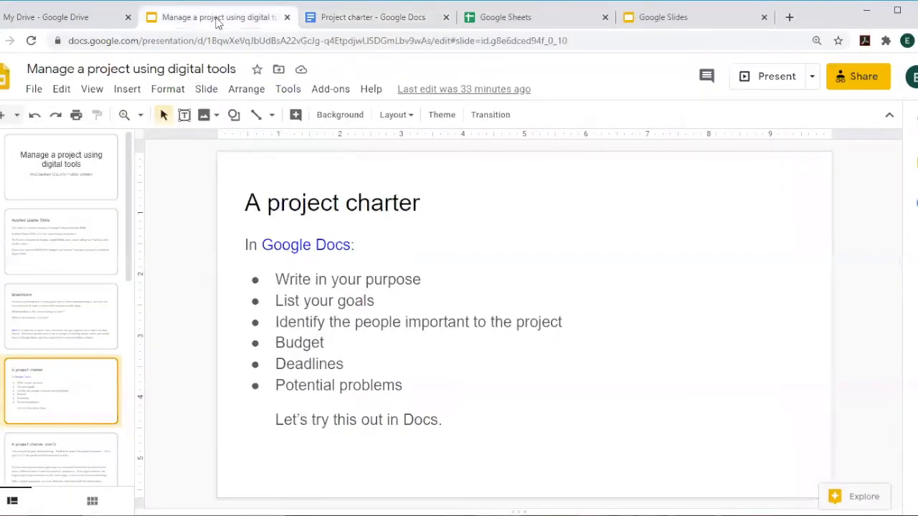
left_click(52, 459)
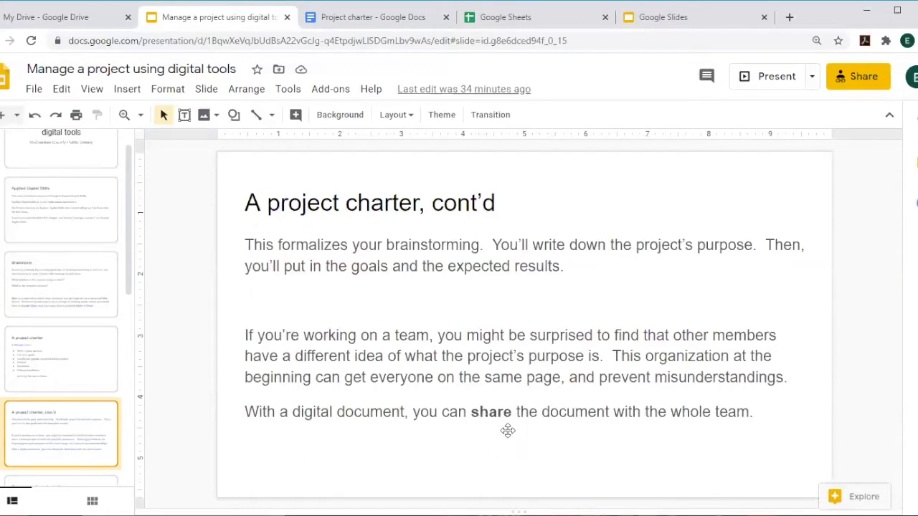
left_click(379, 19)
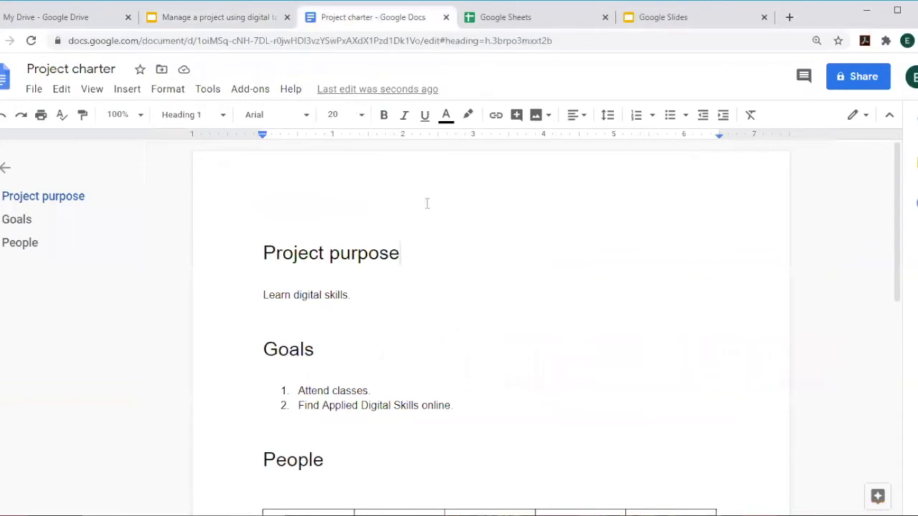
Step: Switch back to the Google Slides presentation and show the "Organize tasks and priorities" slide
left_click(230, 18)
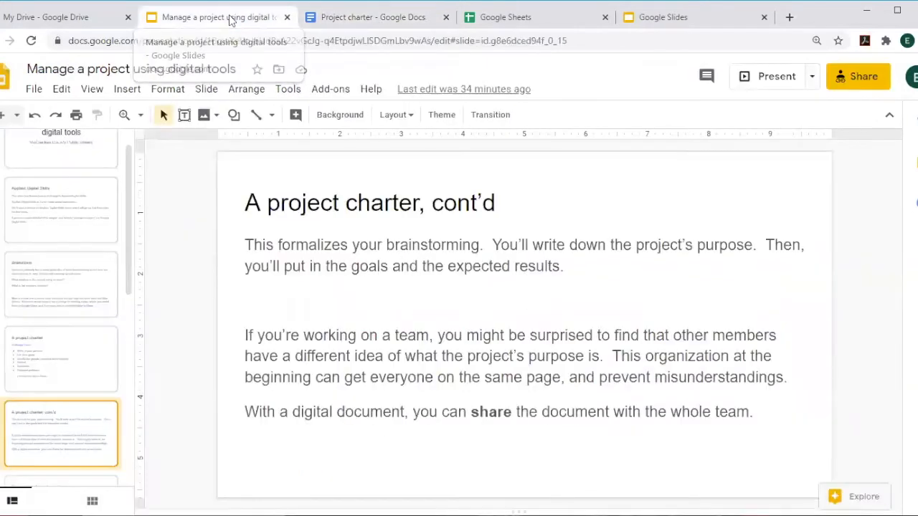
scroll(43, 180, "down", 1)
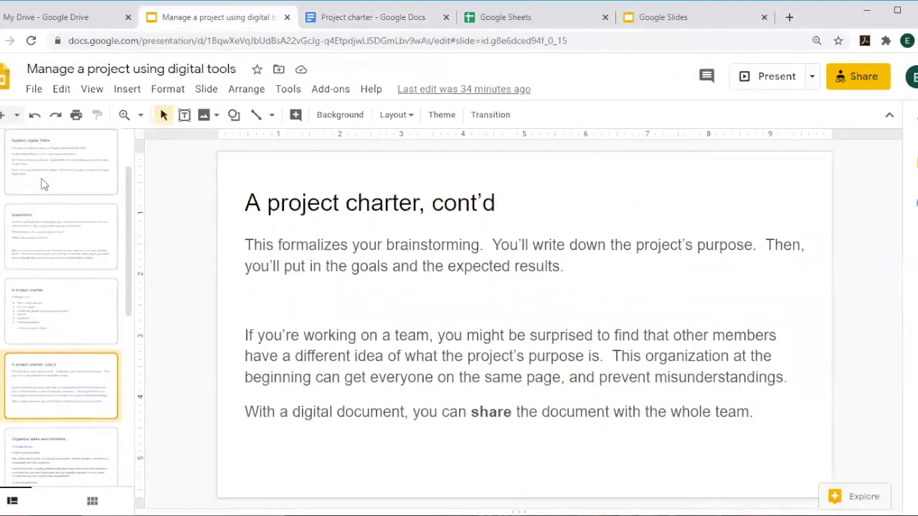
scroll(41, 194, "down", 3)
left_click(51, 310)
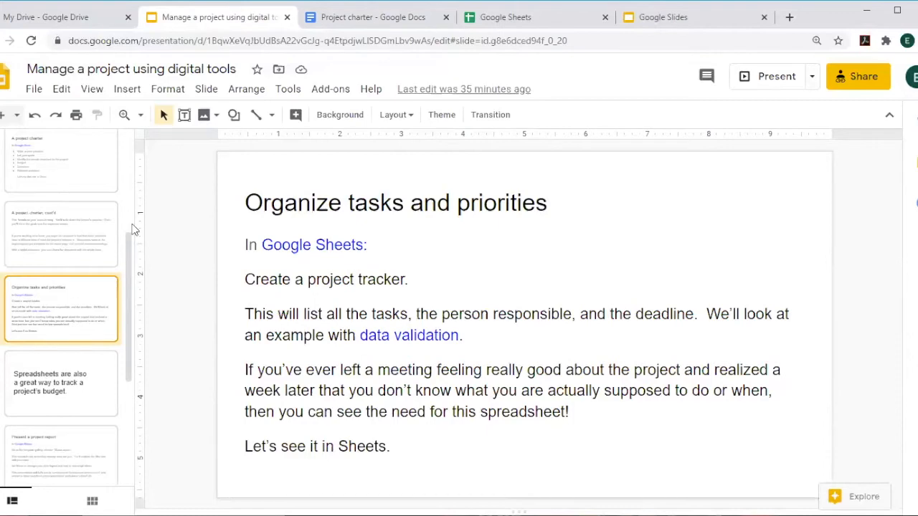
Step: Create a blank spreadsheet in Google Sheets and enter the headers Tasks, Date started and Date due in A1:C1
left_click(505, 22)
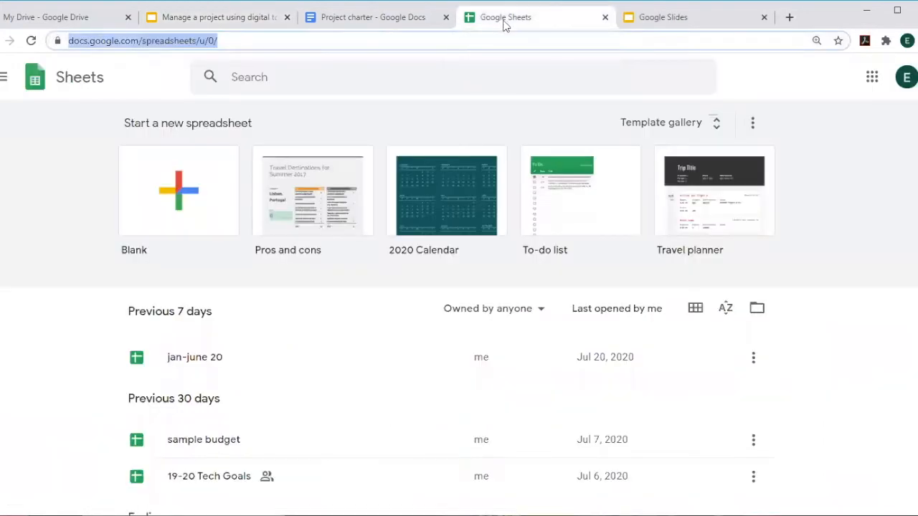
left_click(188, 183)
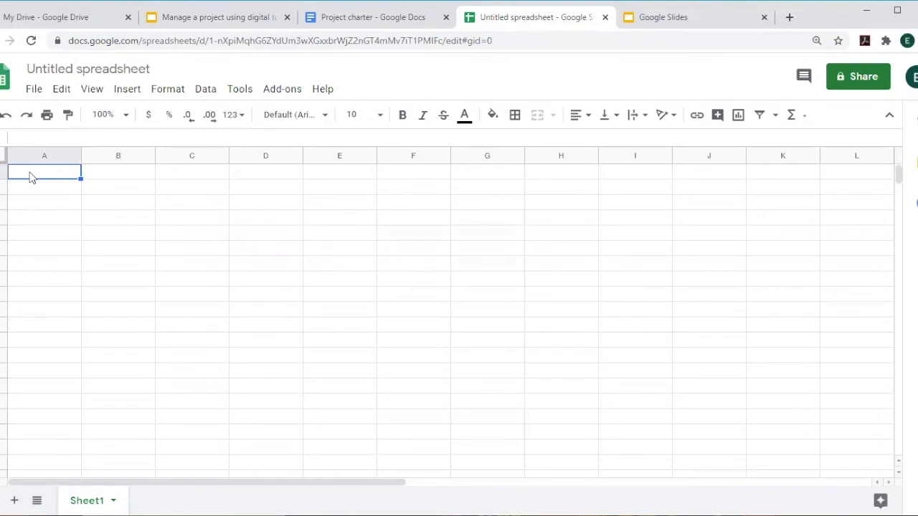
type("Tasks")
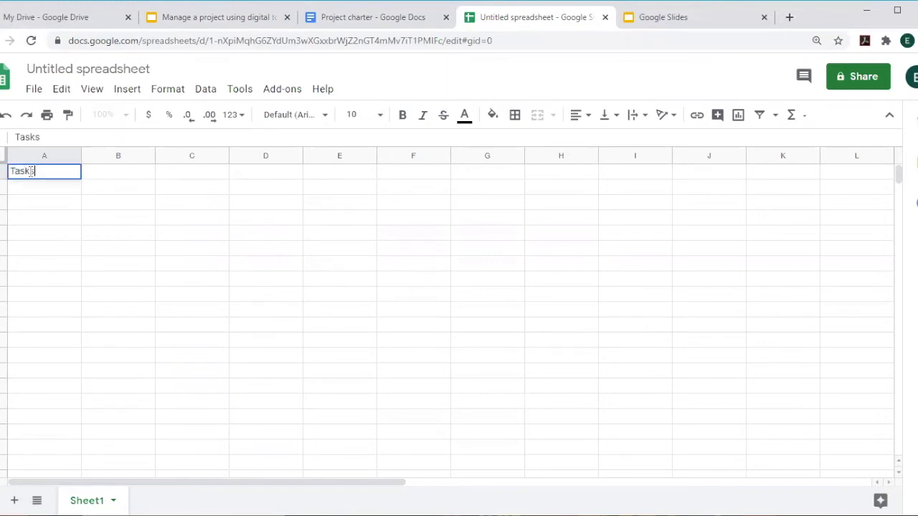
key("Tab")
type("Dat")
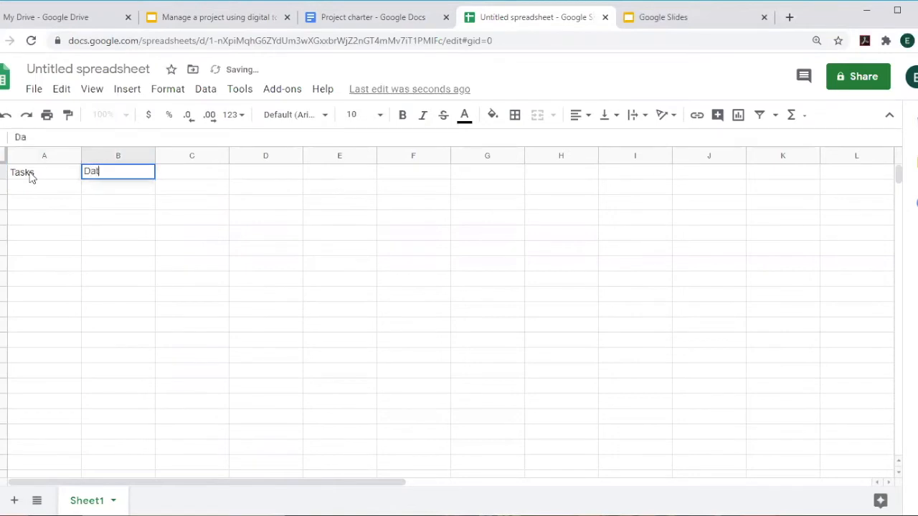
type("e started")
key("Tab")
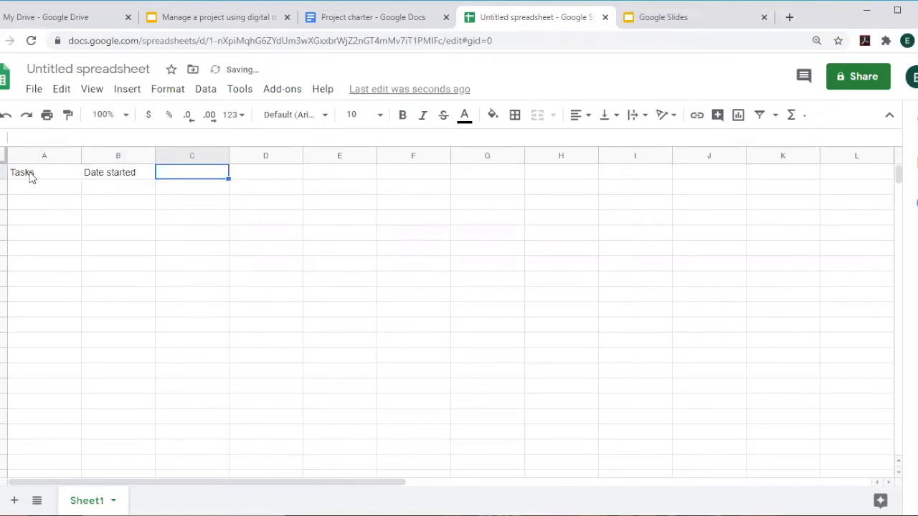
type("Date due")
key("Tab")
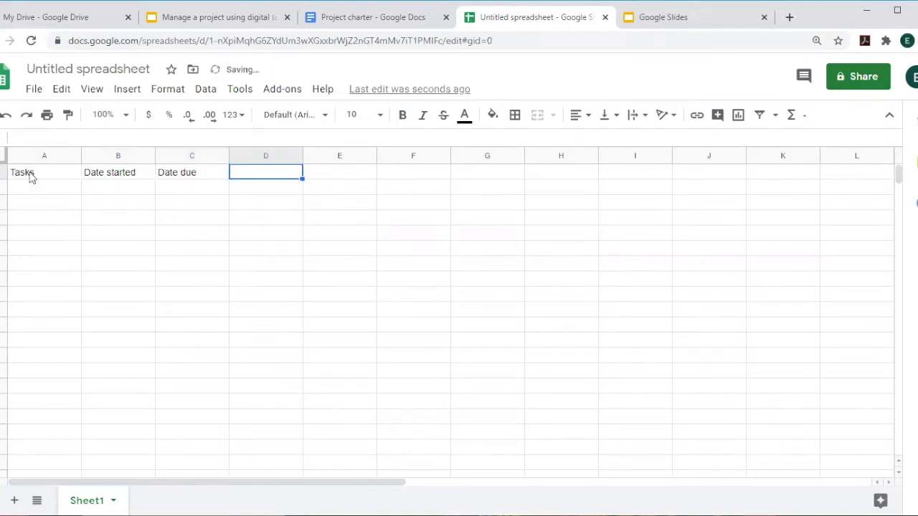
Step: Add the headers Owner, Notes and Resources in cells D1:F1
type("Owner")
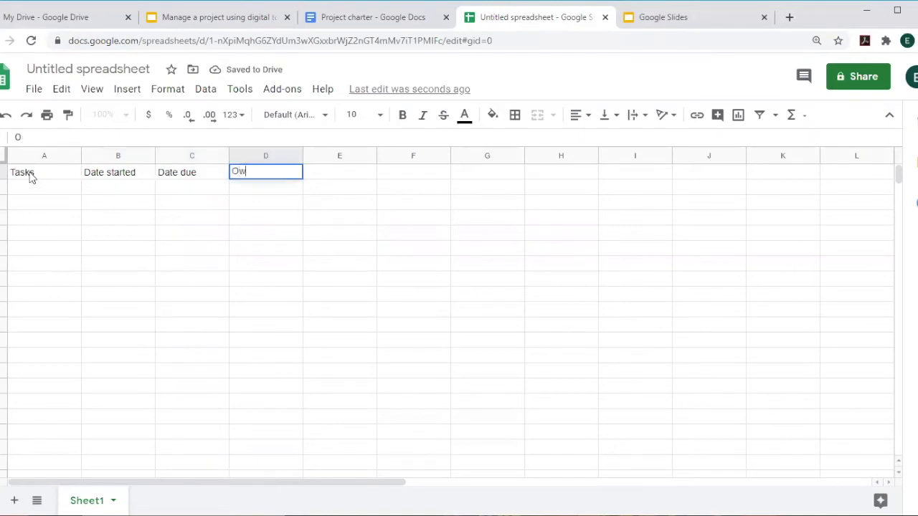
key("Tab")
type("Notes")
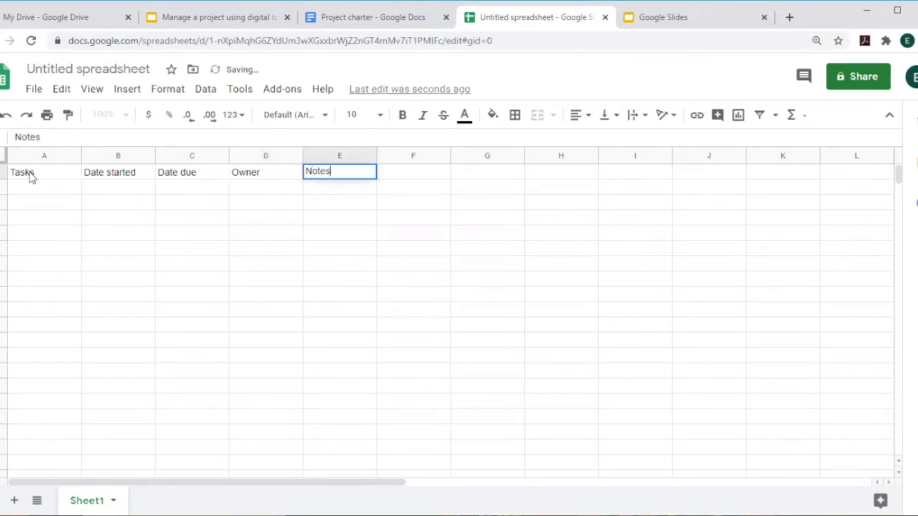
key("Tab")
type("Resources")
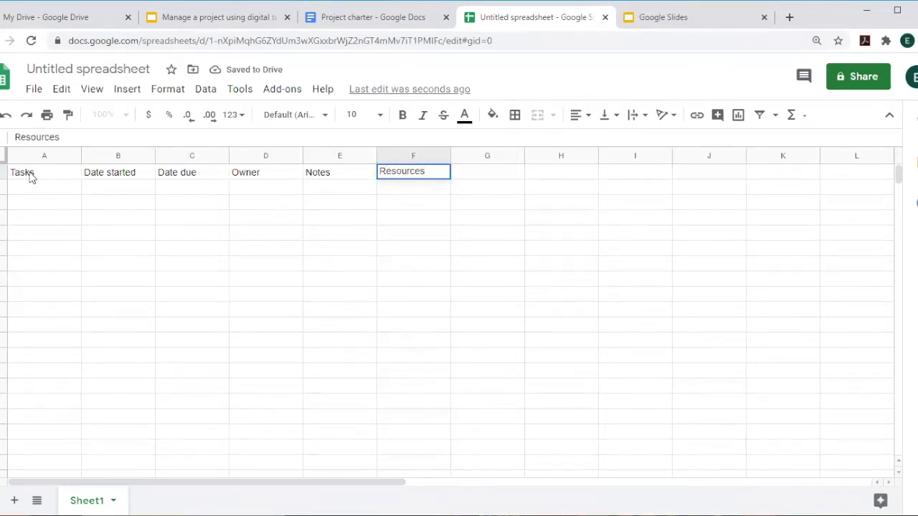
left_click(61, 203)
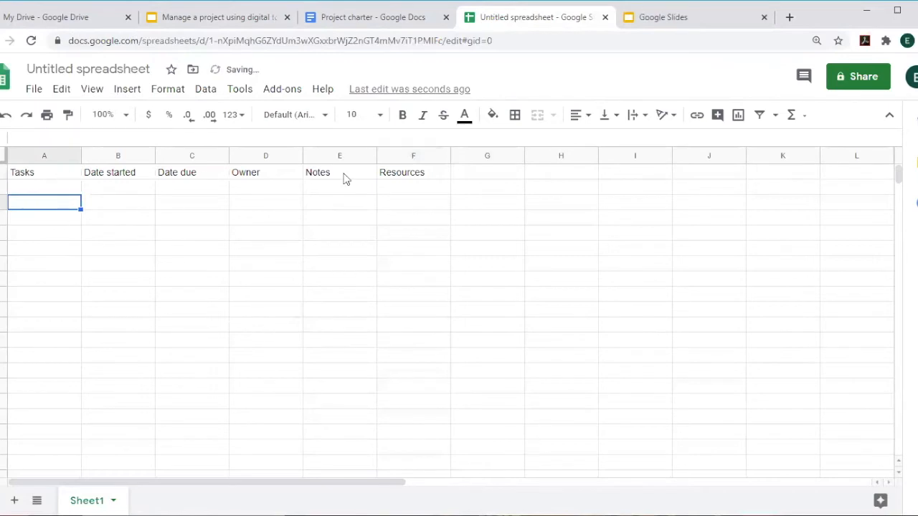
left_click(50, 192)
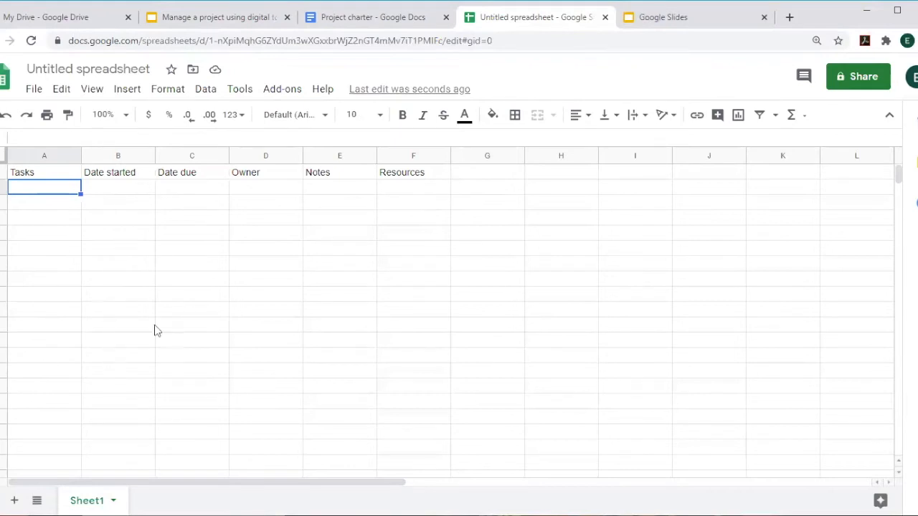
left_click(290, 190)
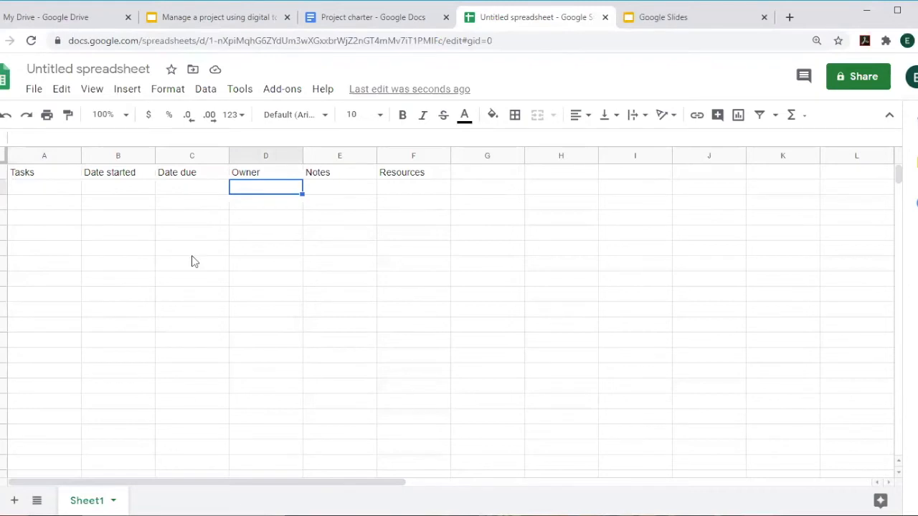
Step: Widen the Tasks, Owner, Notes and Resources columns, and narrow the Date started and Date due columns to fit their headers
left_click(56, 188)
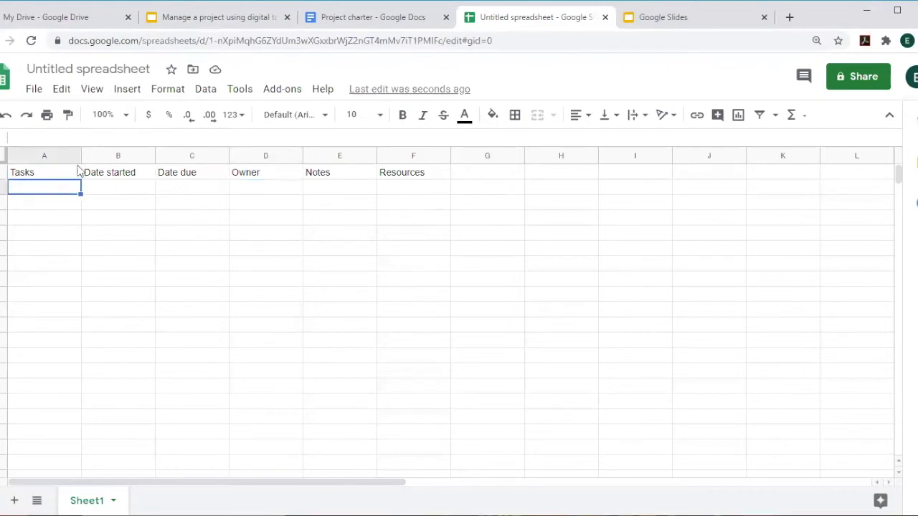
left_click_drag(82, 153, 135, 153)
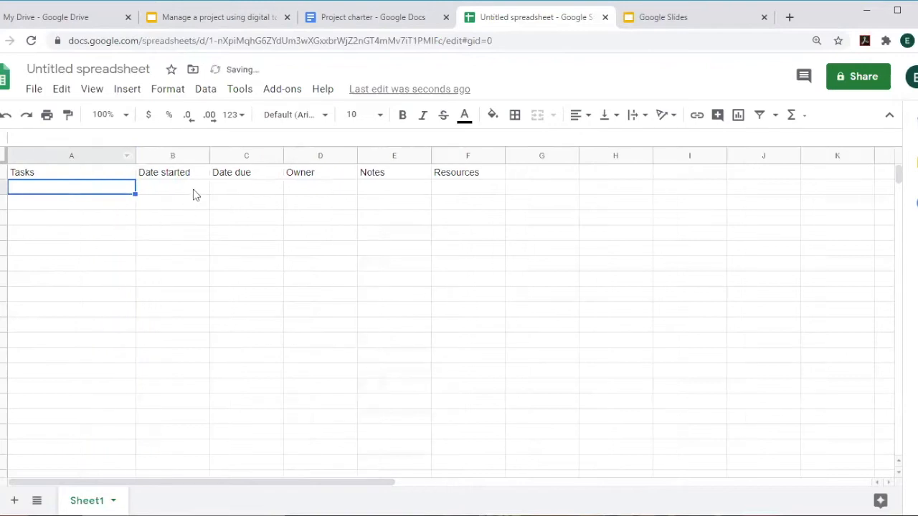
left_click_drag(211, 157, 196, 156)
left_click_drag(270, 156, 251, 156)
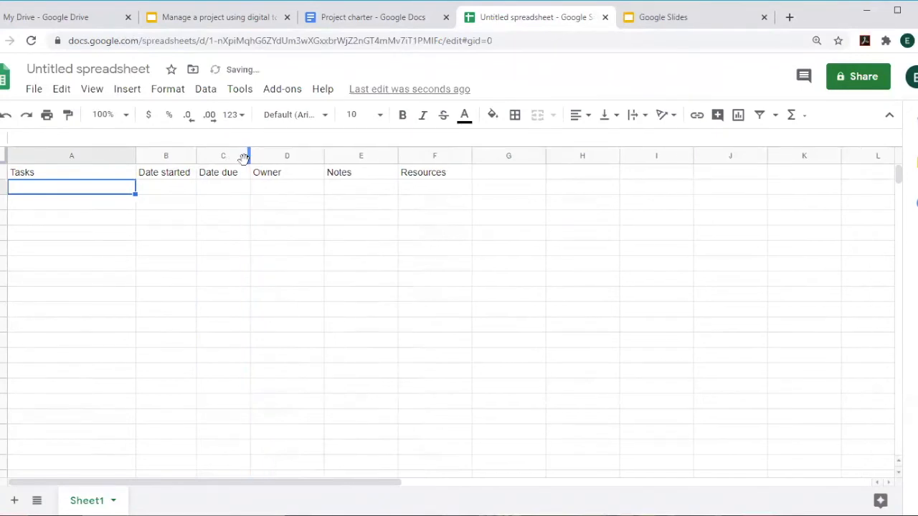
left_click_drag(325, 156, 365, 156)
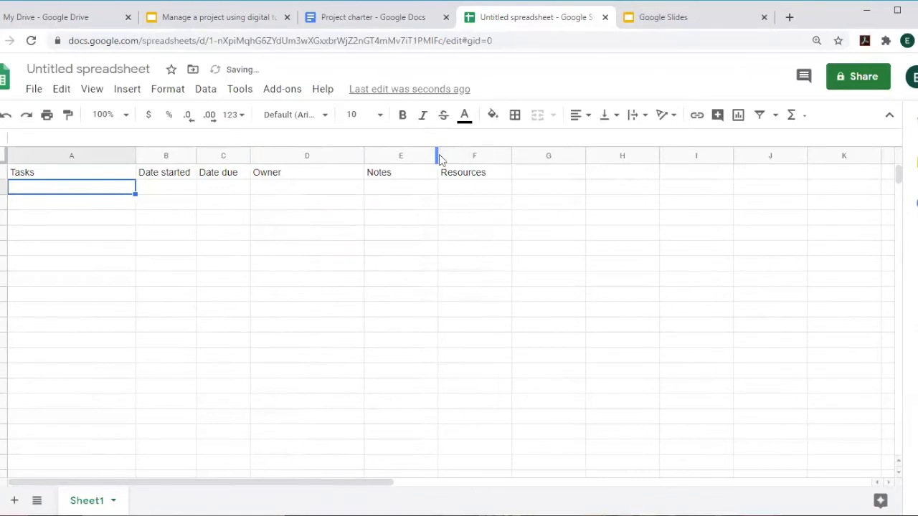
left_click_drag(437, 155, 609, 156)
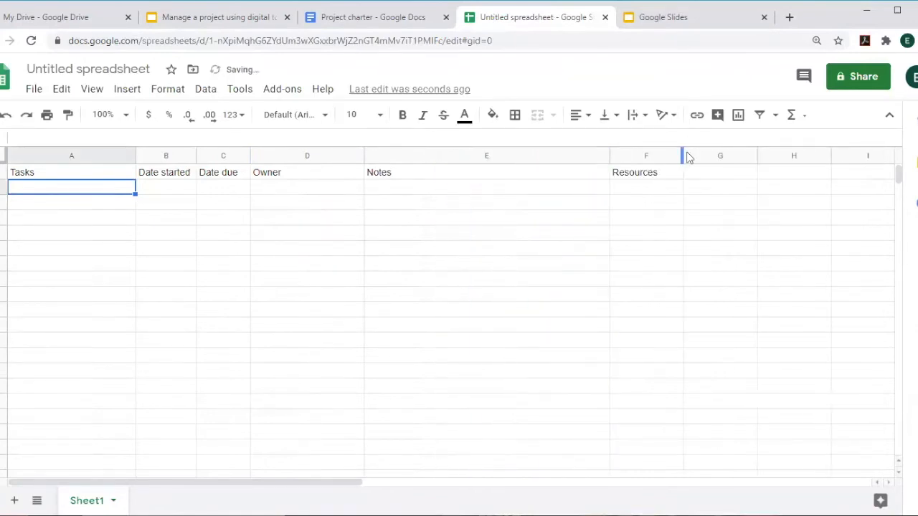
left_click_drag(682, 155, 783, 156)
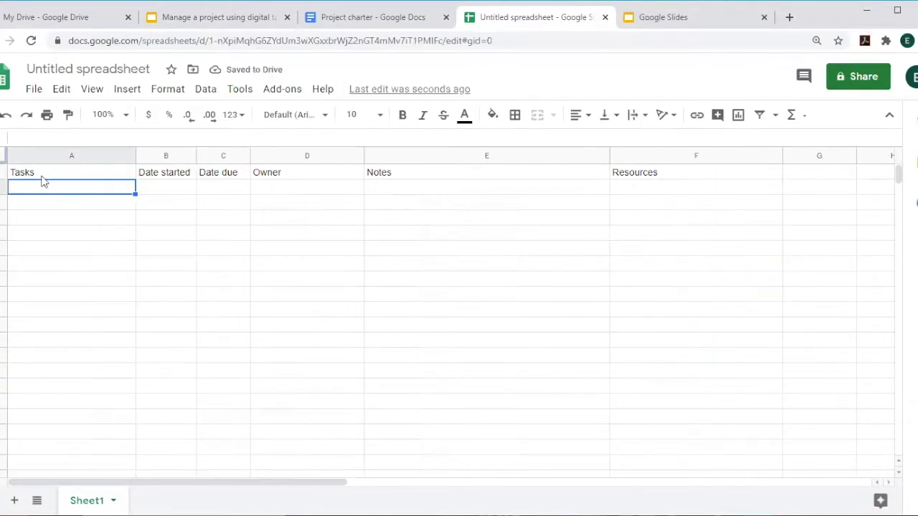
Step: Enter the task "Take a class" in row 2 with July 23 as both the start date and the due date
type("T")
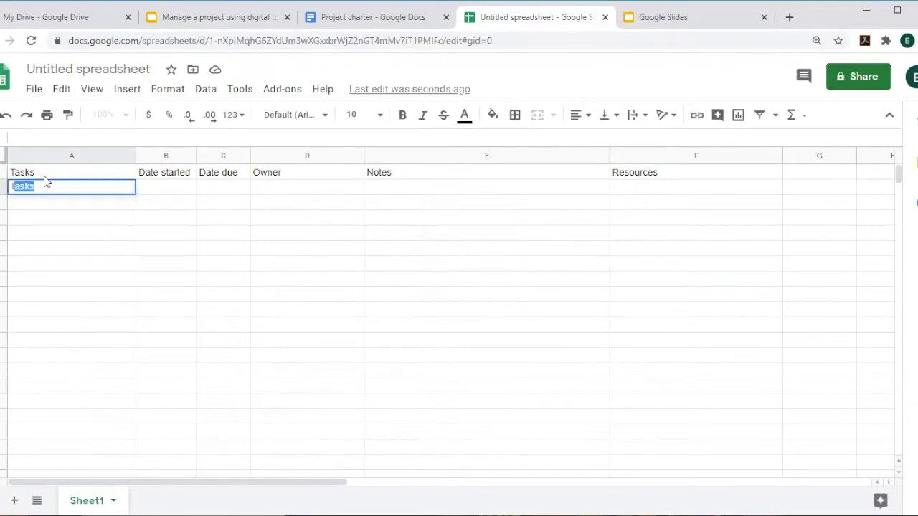
type("ake a class")
key("Tab")
type("July")
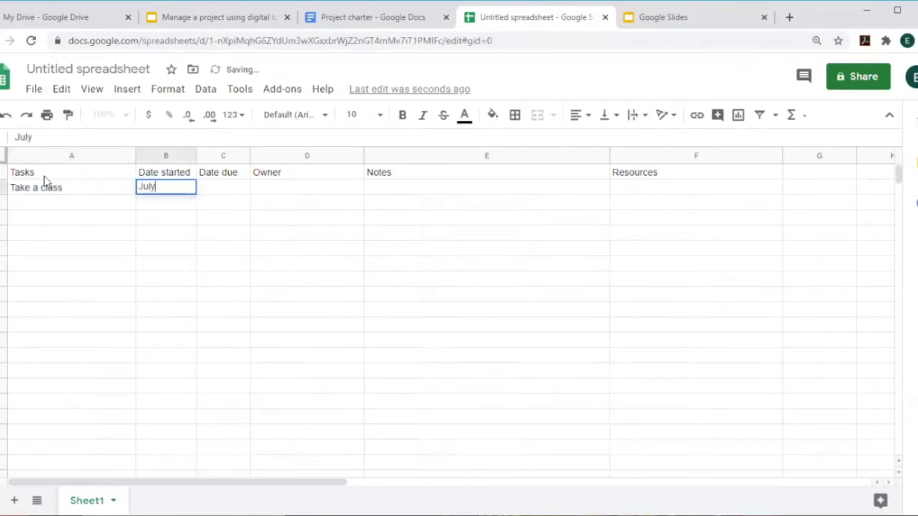
type(" 23")
key("Tab")
type("July 23")
key("Tab")
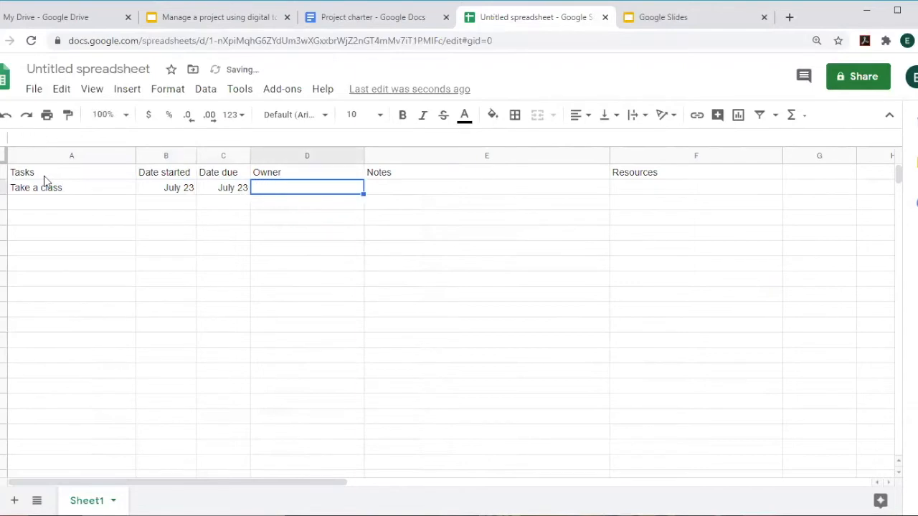
Step: Complete row 2 with the owner's first name, the note "hi." and the resource "Google.com"
type("Emily")
key("Tab")
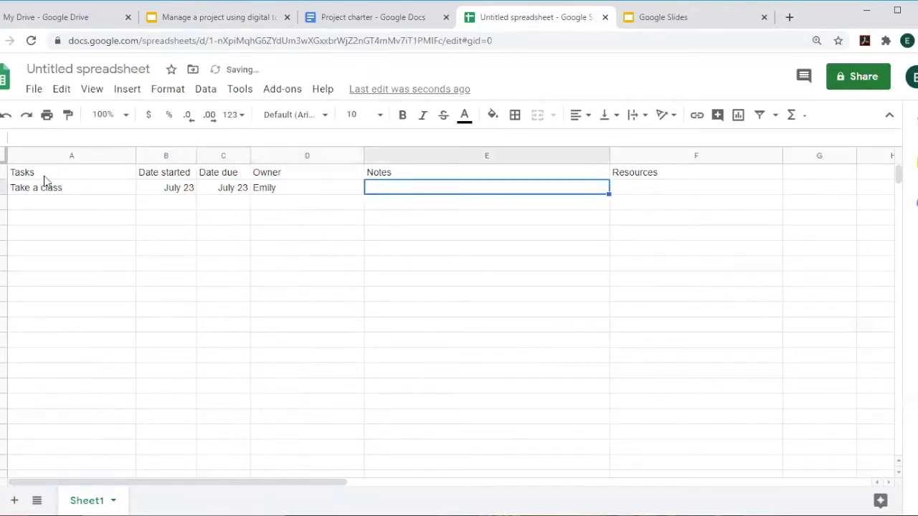
type("hi.")
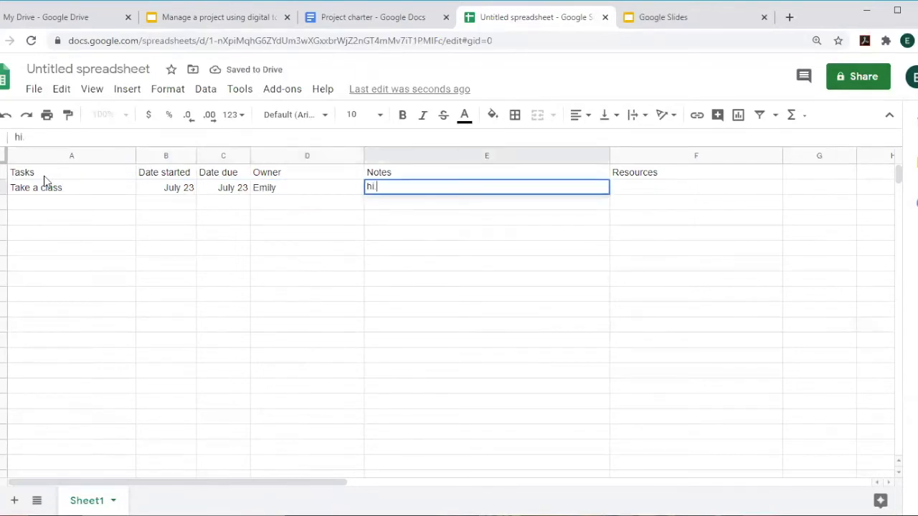
key("Tab")
type("Google")
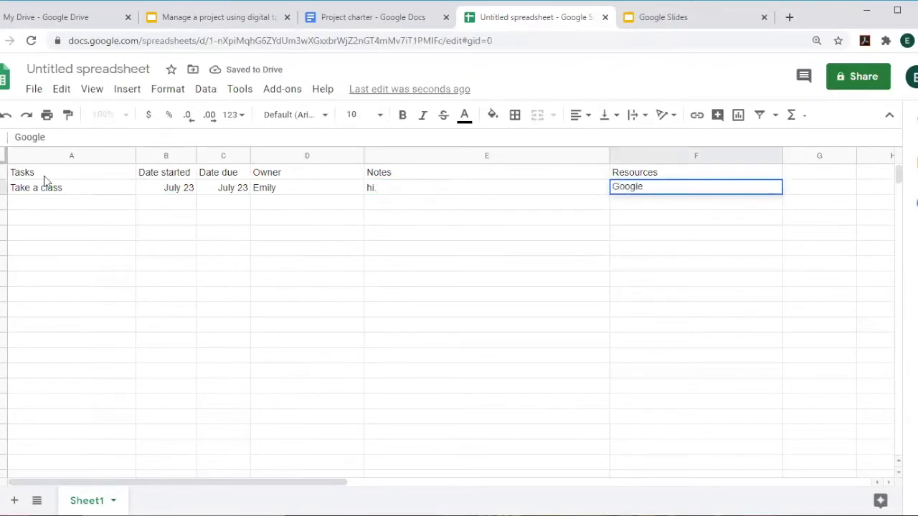
type(".com")
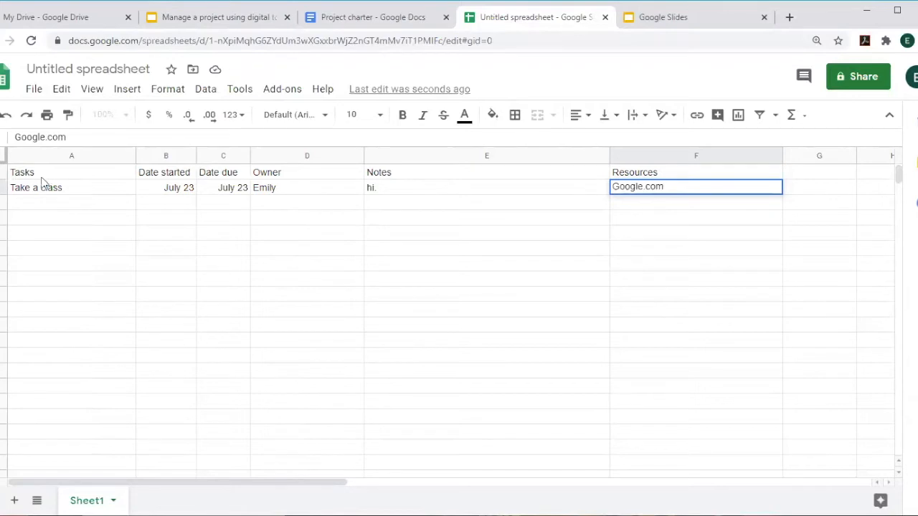
left_click(111, 233)
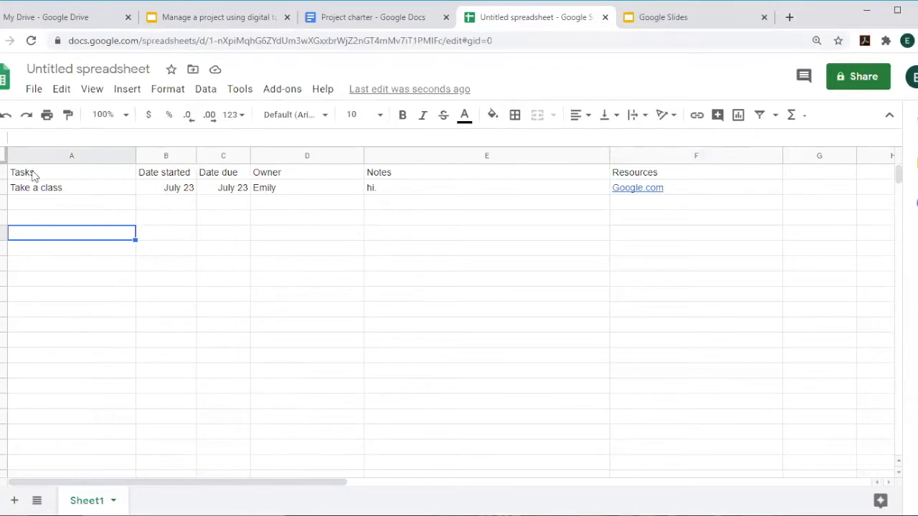
Step: Try red text on the header cells A1:F1 and set their text colour back to black
left_click(33, 175)
left_click_drag(33, 176, 634, 180)
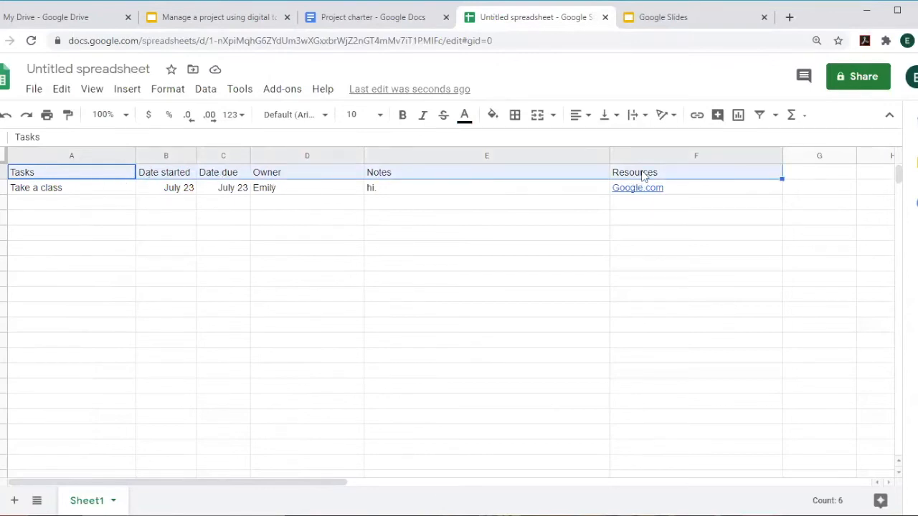
left_click(465, 117)
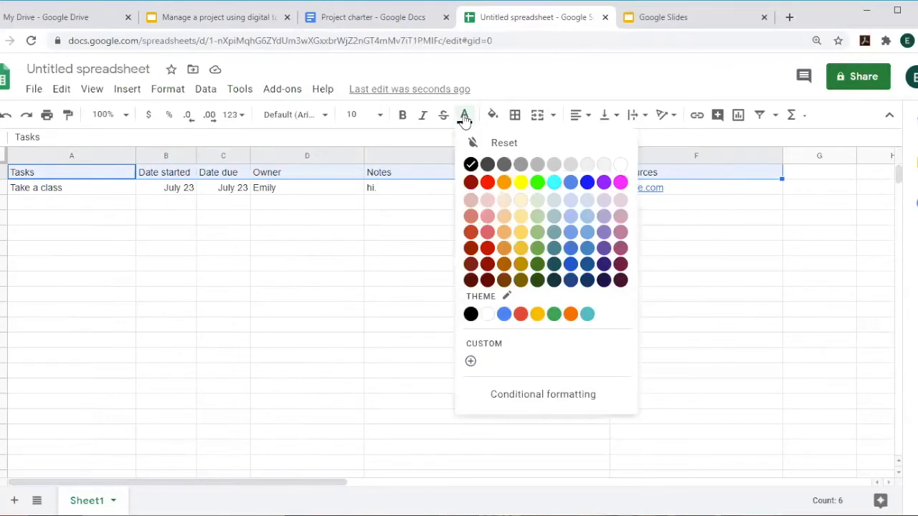
left_click(487, 183)
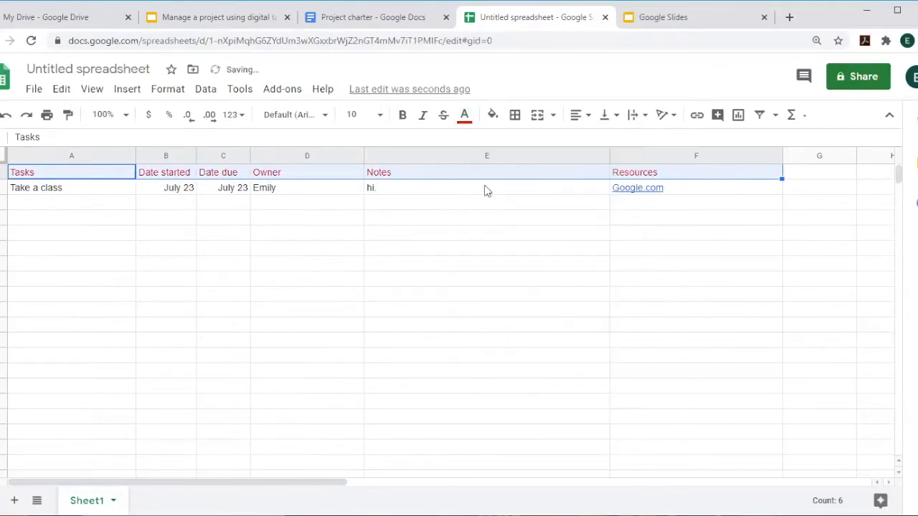
left_click(465, 117)
left_click(470, 165)
Step: Fill the header cells A1:F1 with dark cyan and make their text white
left_click(493, 116)
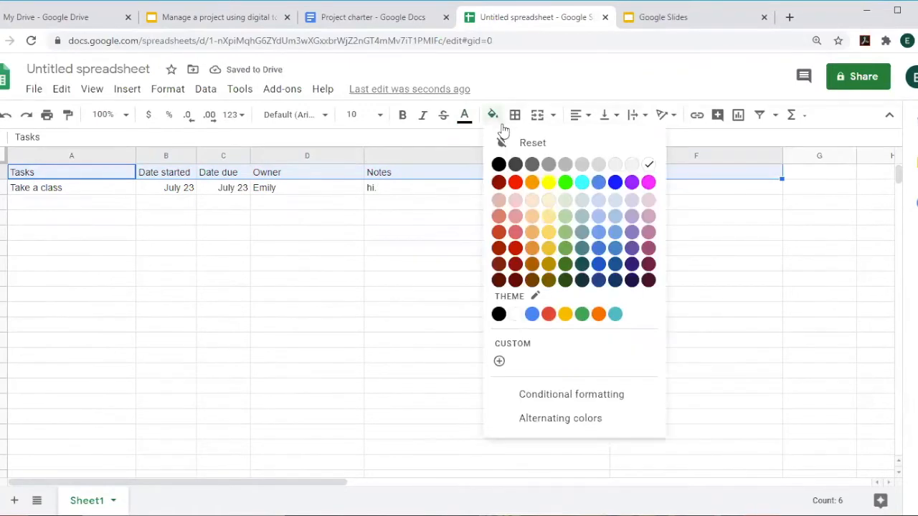
left_click(580, 281)
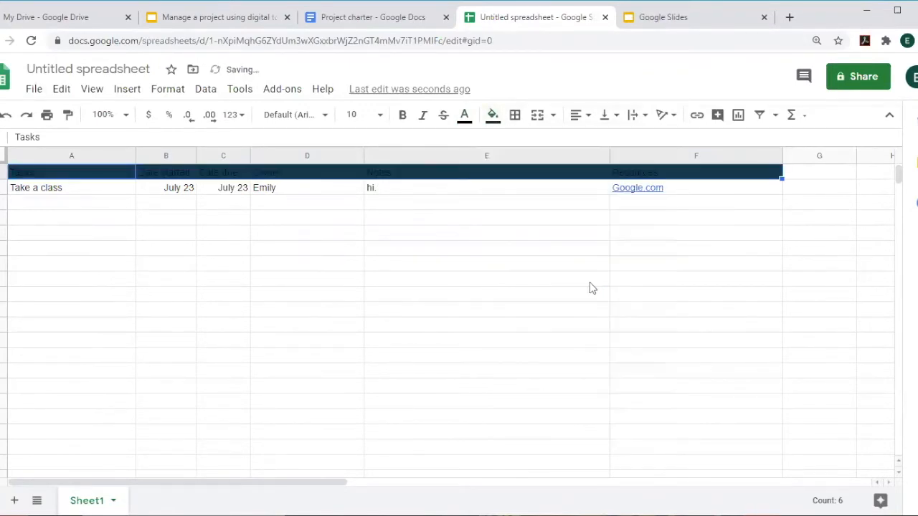
left_click(465, 114)
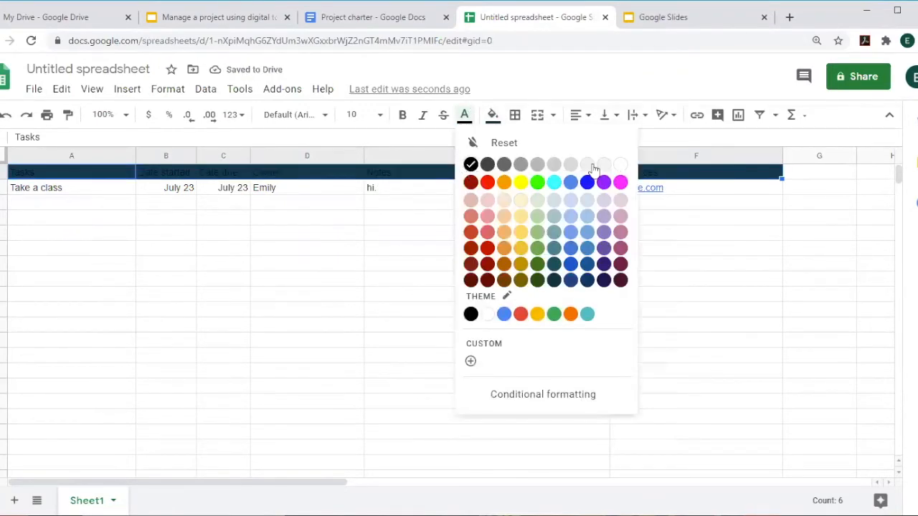
left_click(620, 165)
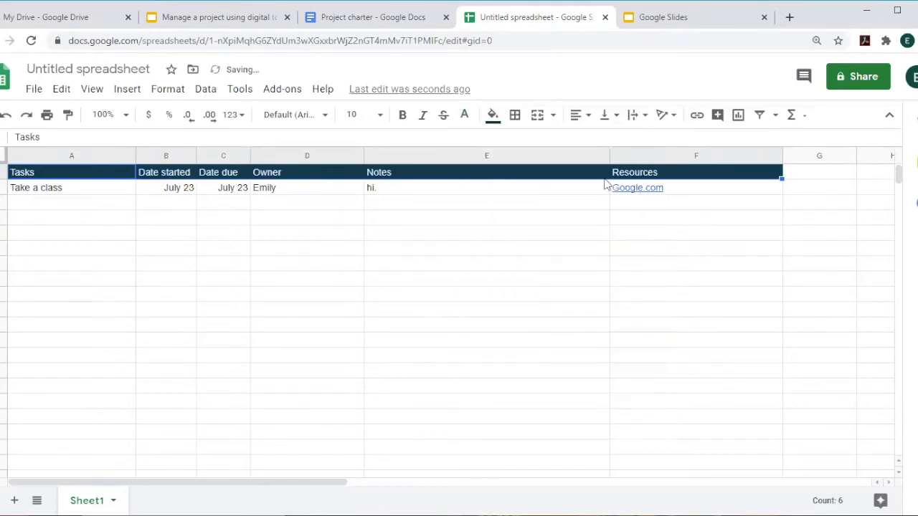
Step: Change the fill of the header cells A1:F1 to light blue
left_click(494, 119)
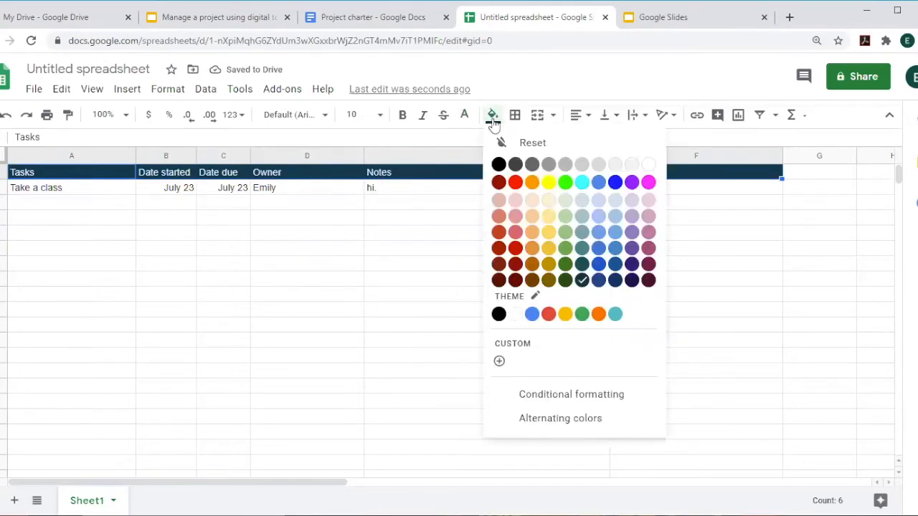
left_click(601, 201)
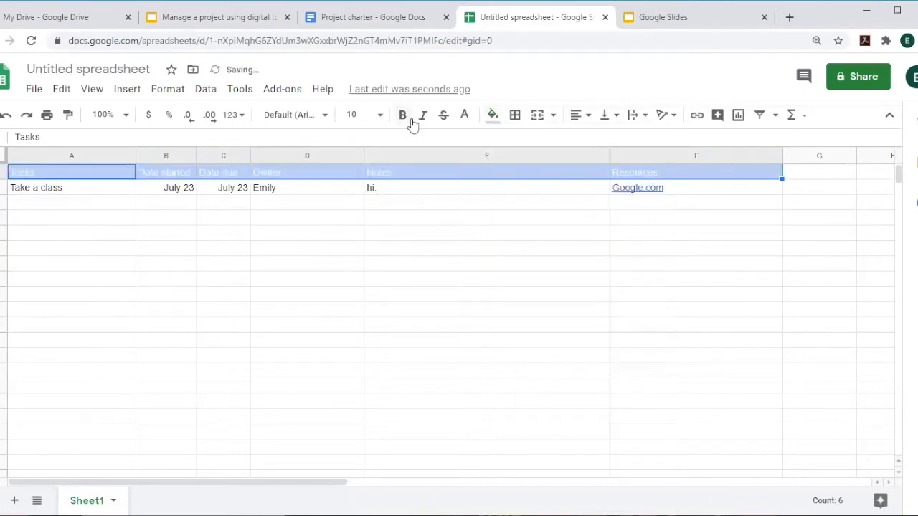
Step: Set the text of the header cells A1:F1 to black and make it bold
left_click(464, 116)
left_click(471, 165)
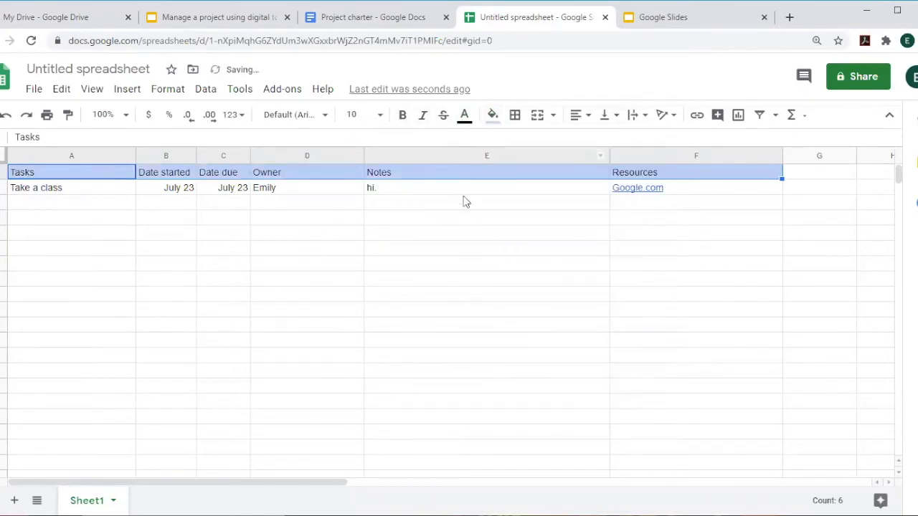
left_click(463, 200)
left_click_drag(79, 176, 631, 168)
left_click(403, 115)
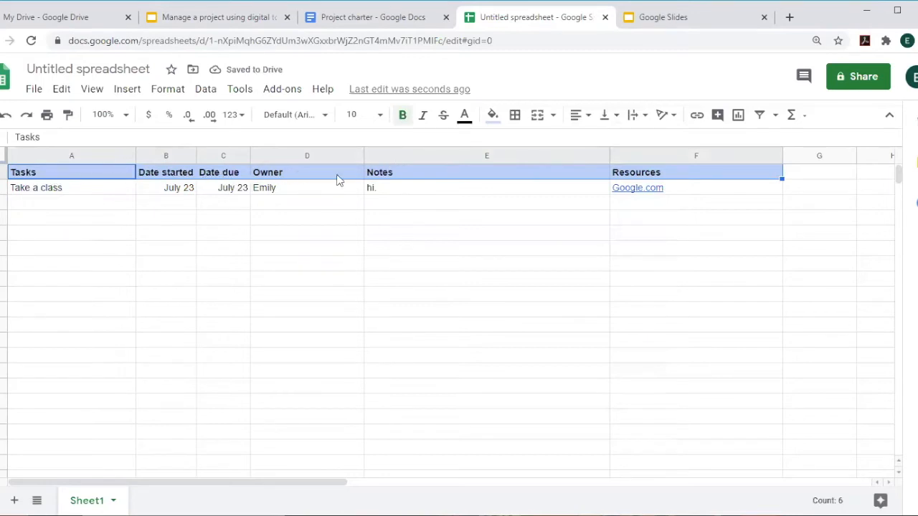
left_click(493, 264)
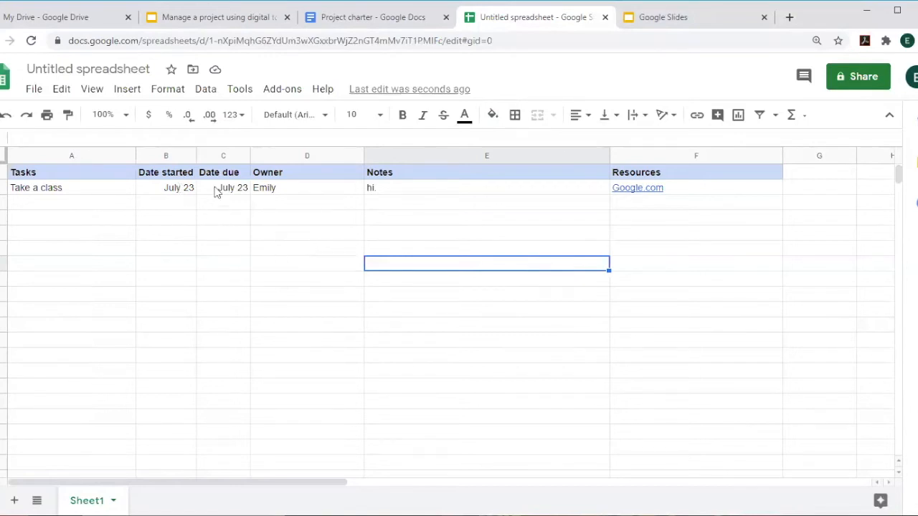
Step: Insert a new column between Date due and Owner and give it the header "Status"
left_click(277, 155)
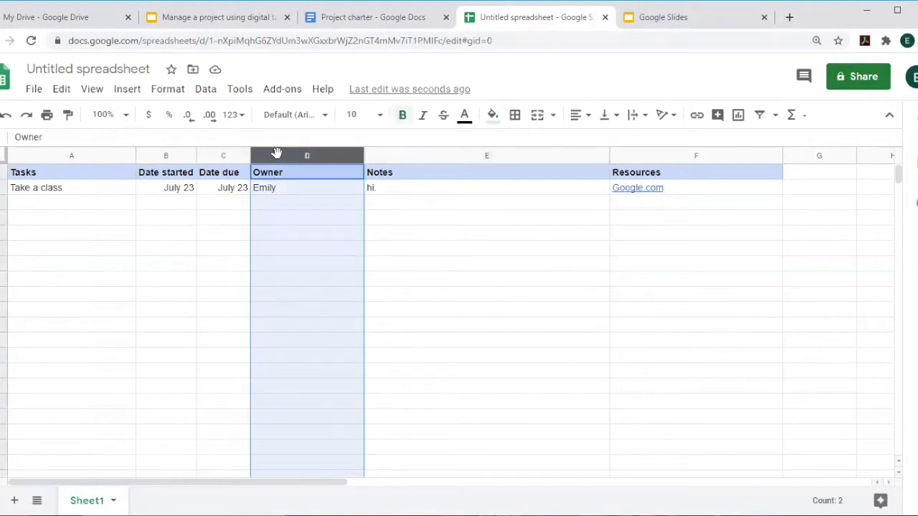
right_click(278, 155)
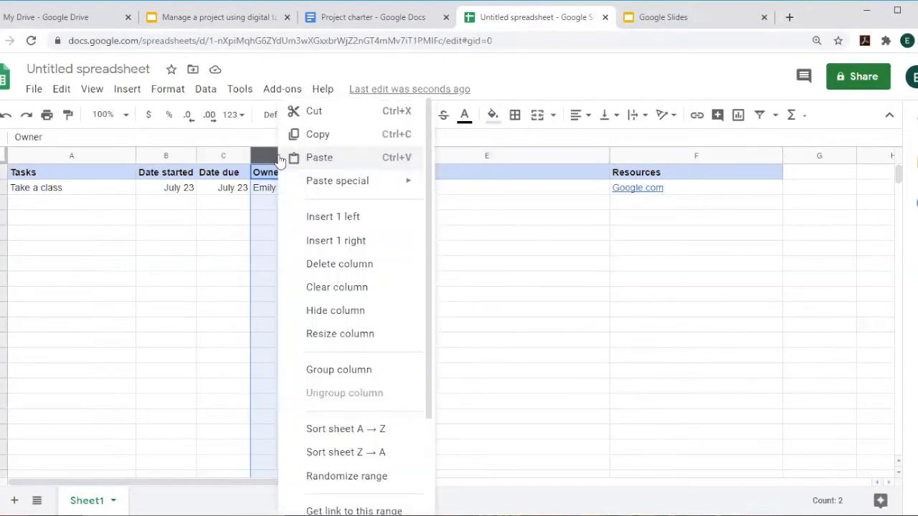
left_click(353, 217)
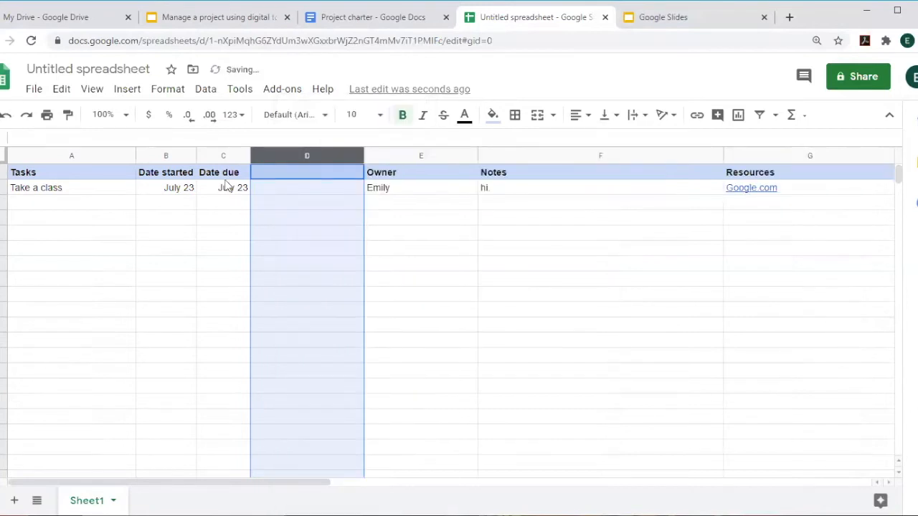
left_click(315, 177)
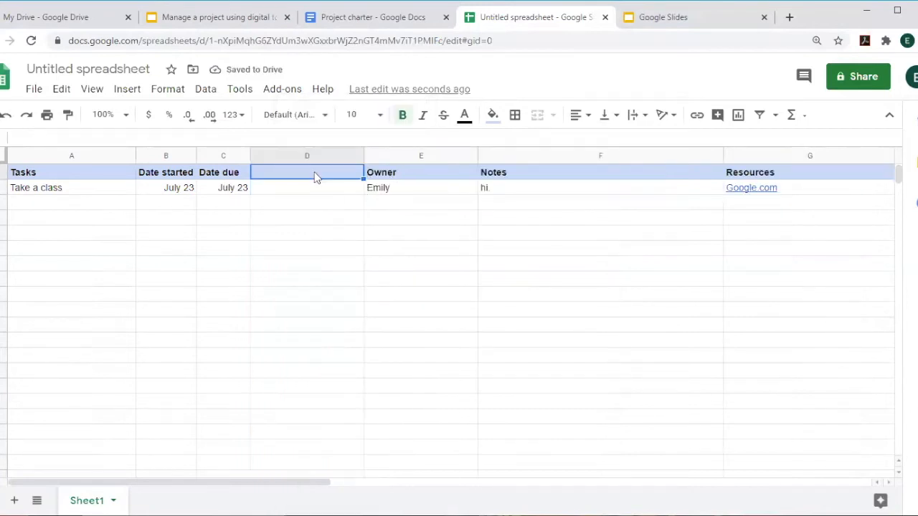
type("Status")
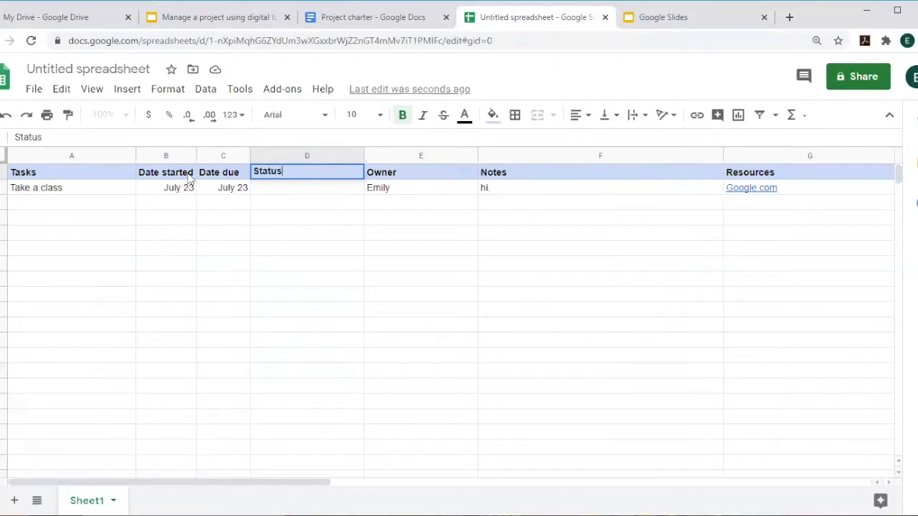
left_click(316, 192)
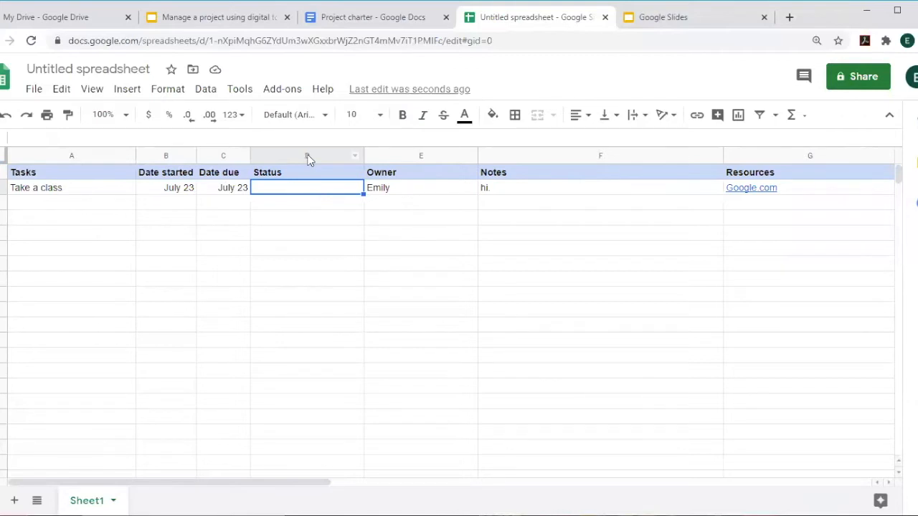
Step: Apply data validation to the whole Status column as a dropdown list of items: "Done, not started, in progress"
left_click(306, 155)
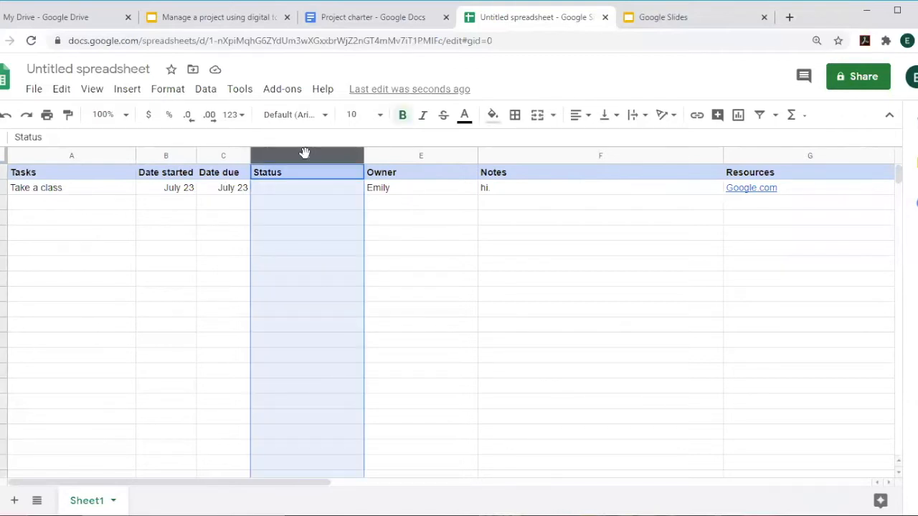
right_click(306, 157)
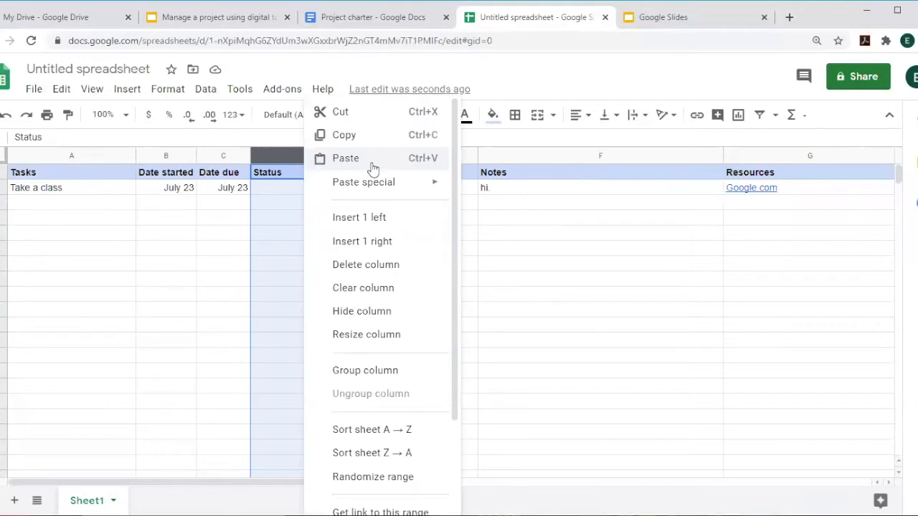
scroll(371, 167, "down", 2)
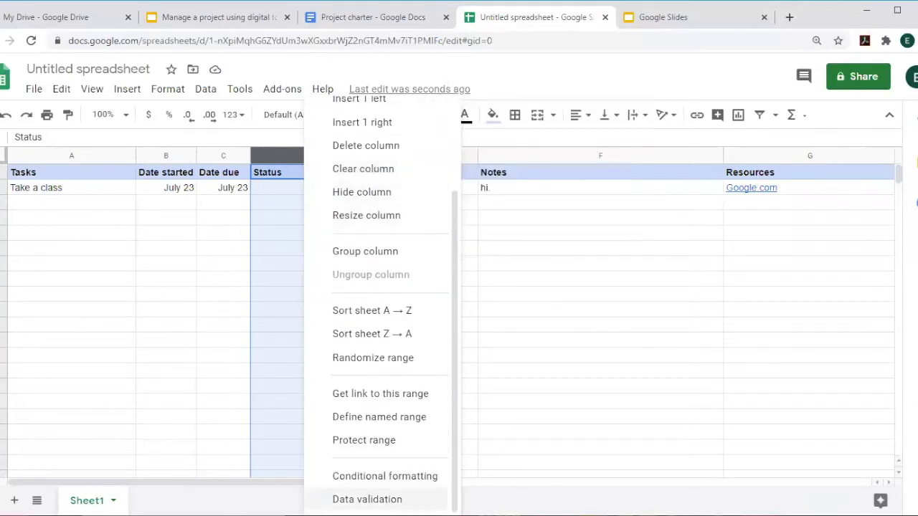
left_click(367, 499)
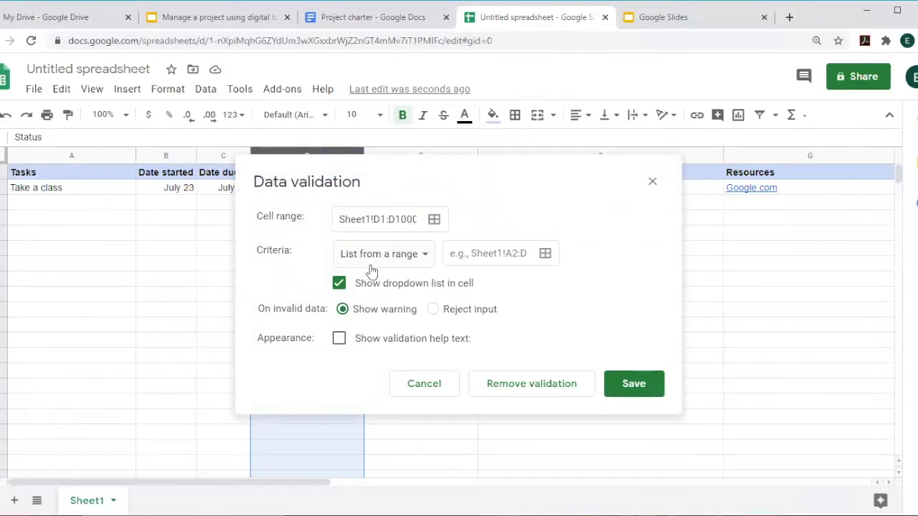
left_click(426, 257)
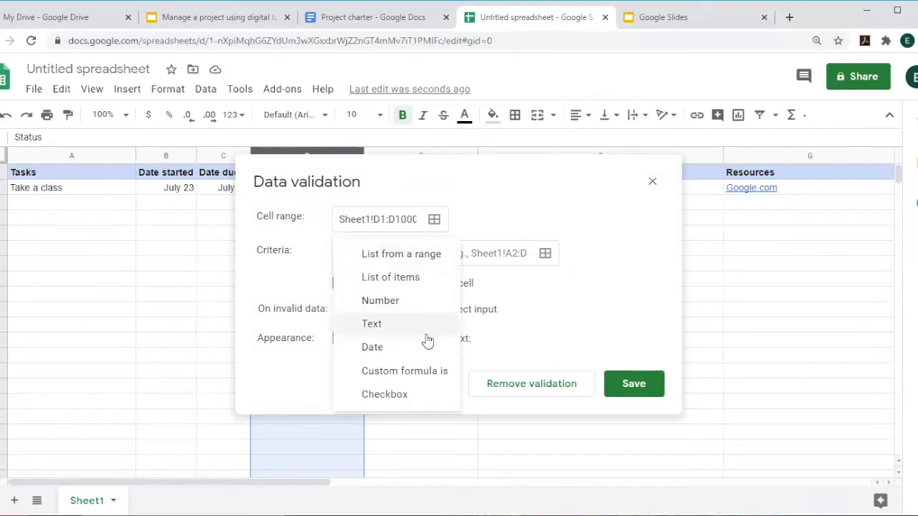
left_click(427, 284)
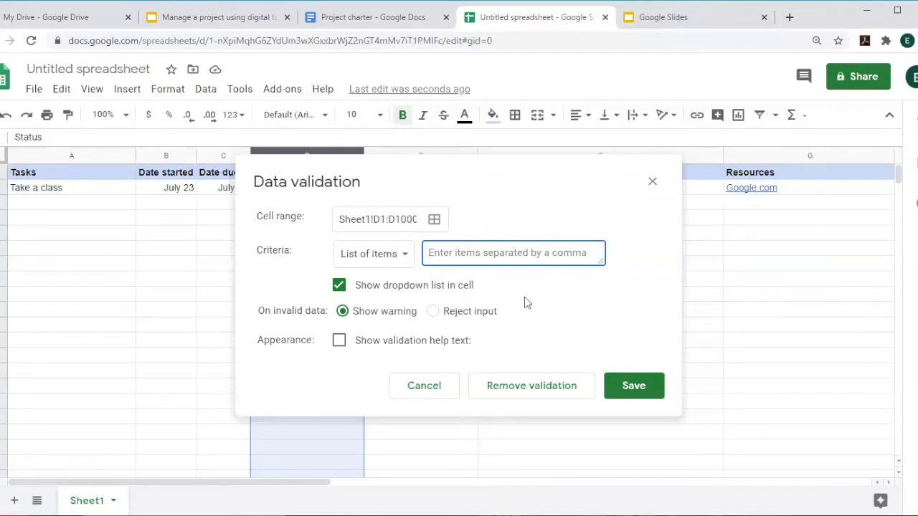
type("Done, not started, in progress")
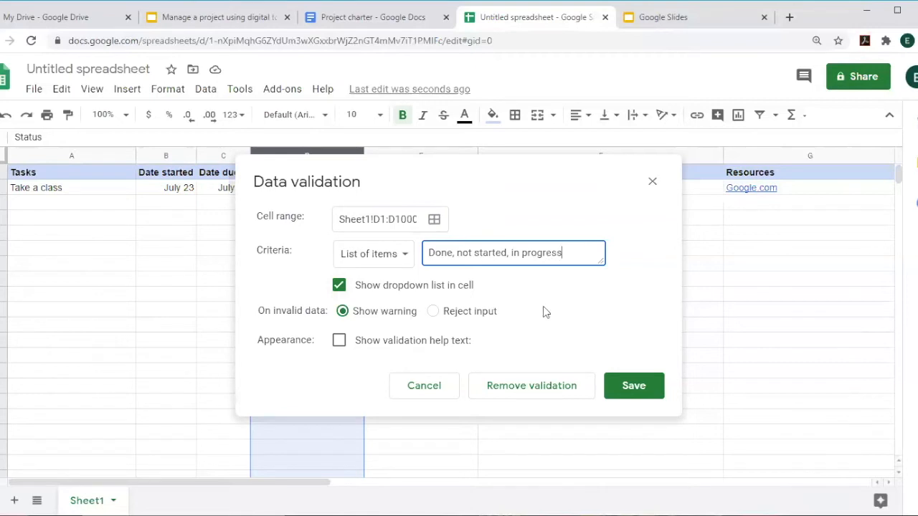
left_click(632, 391)
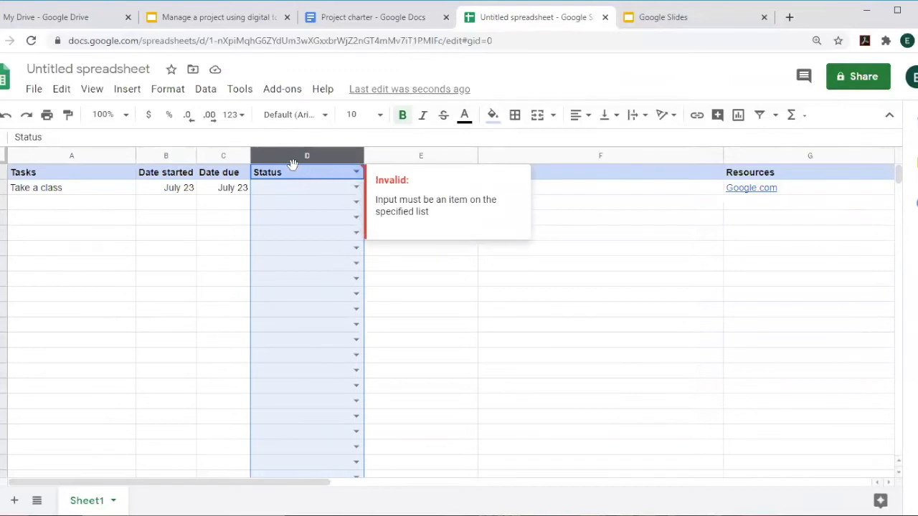
Step: Choose "in progress" as the status of the "Take a class" task and narrow the Status column
left_click(355, 172)
left_click(391, 235)
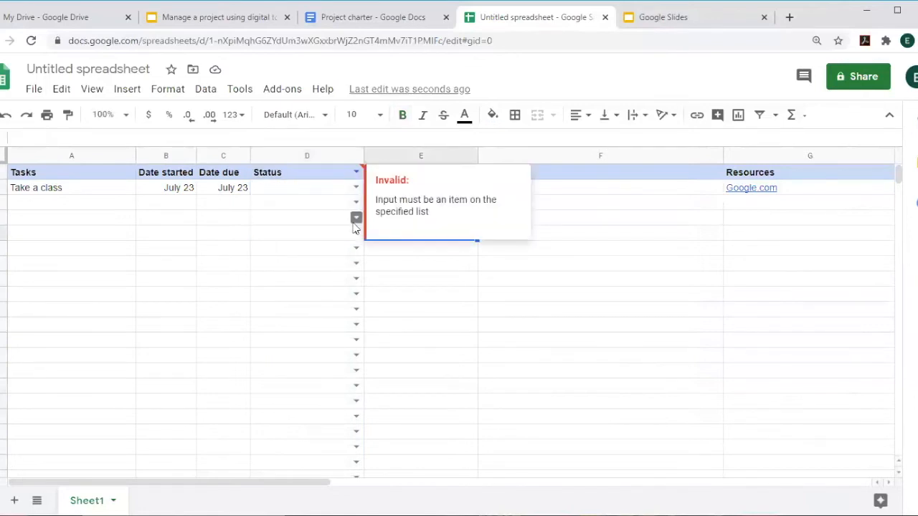
left_click(311, 189)
left_click(356, 187)
left_click(292, 243)
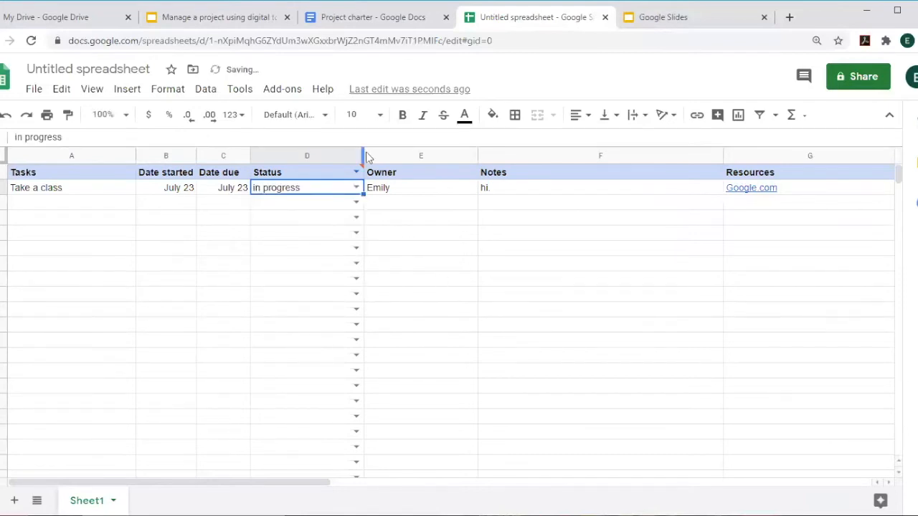
left_click_drag(359, 155, 325, 155)
left_click(378, 296)
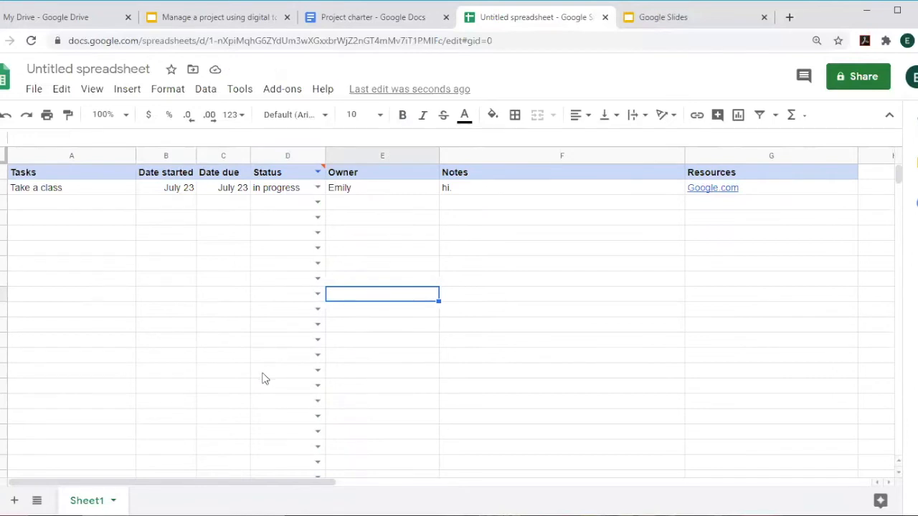
Step: Apply the Date number format (9/26/2008 style) to the Date started and Date due columns
left_click(224, 156)
left_click_drag(178, 153, 205, 219)
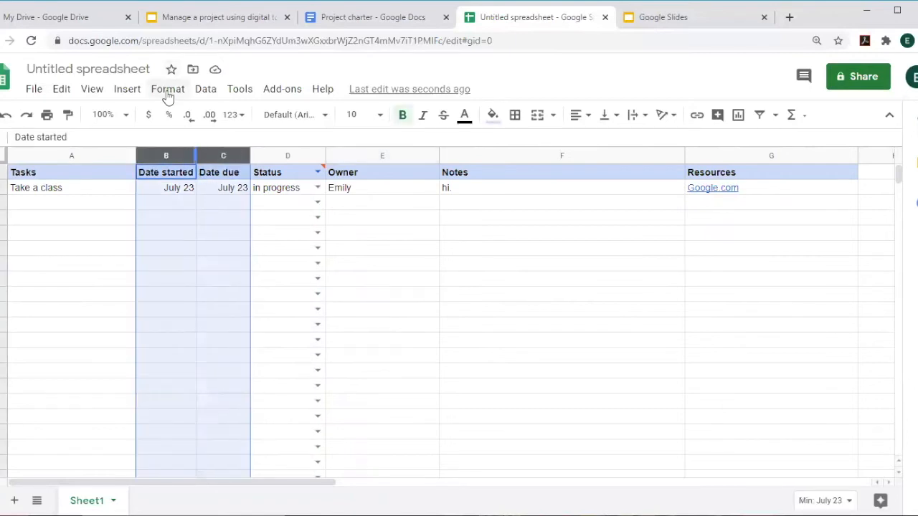
left_click(168, 93)
mouse_move(188, 158)
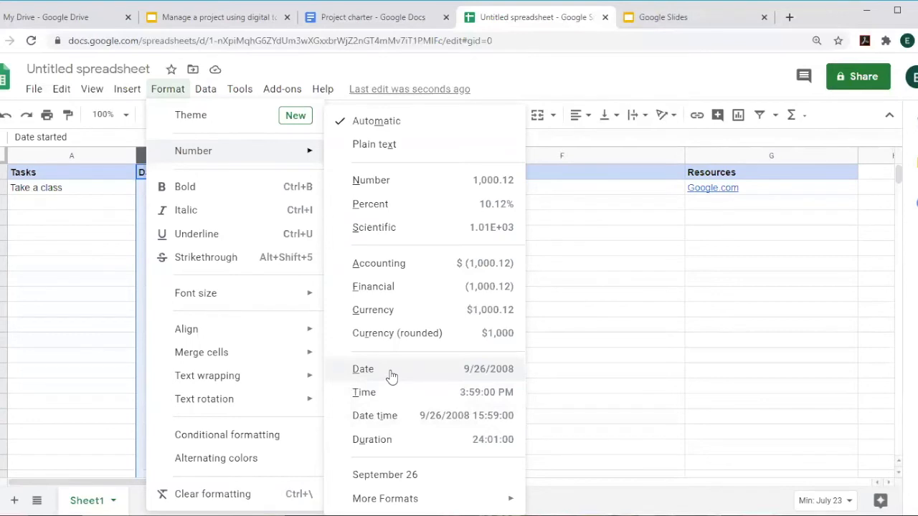
left_click(504, 378)
Step: Test the date format by entering "jul 24" in cell B3, and clear that cell again
left_click(151, 207)
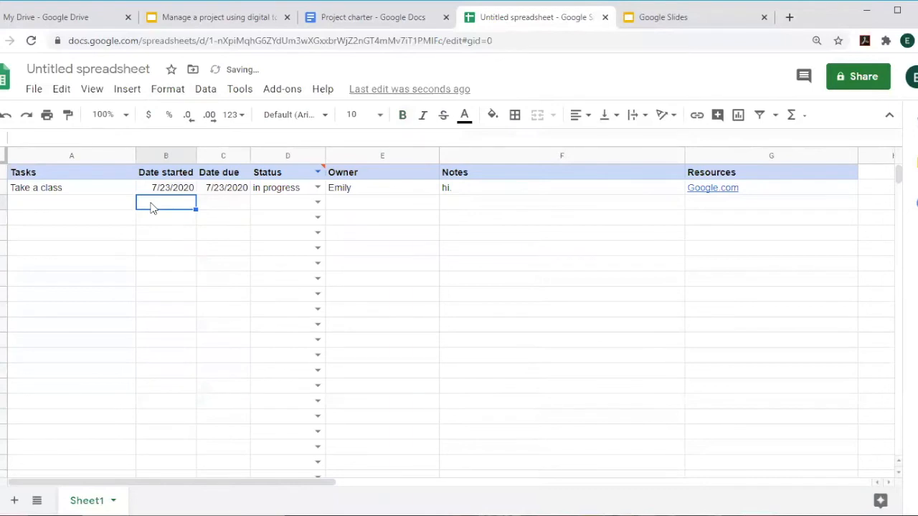
type("jul")
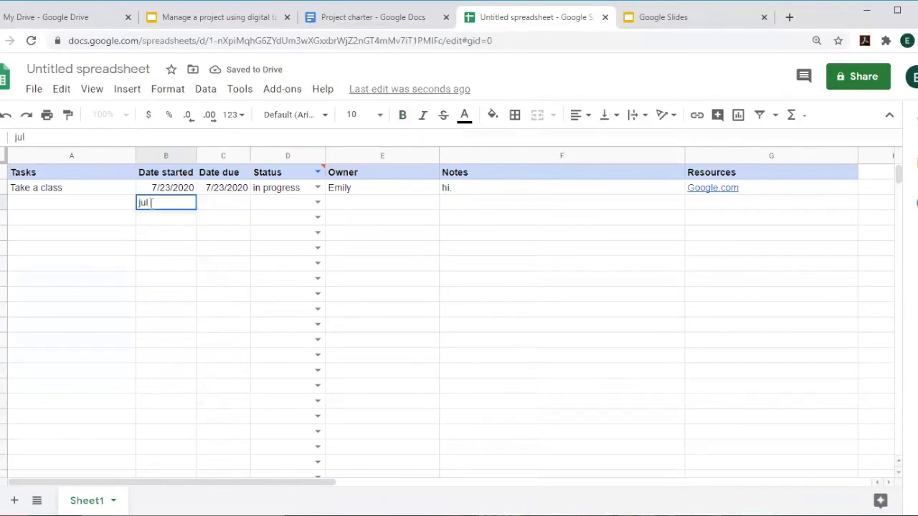
type(" 24")
key("Tab")
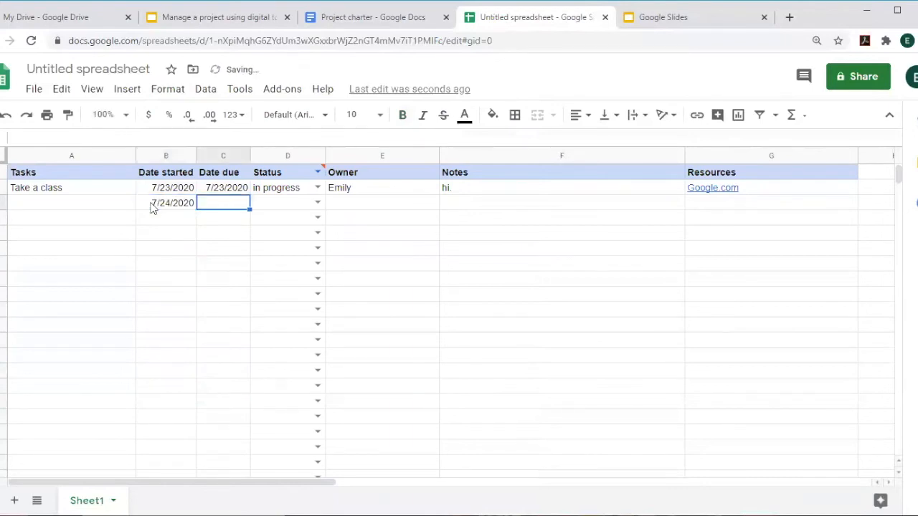
left_click(151, 207)
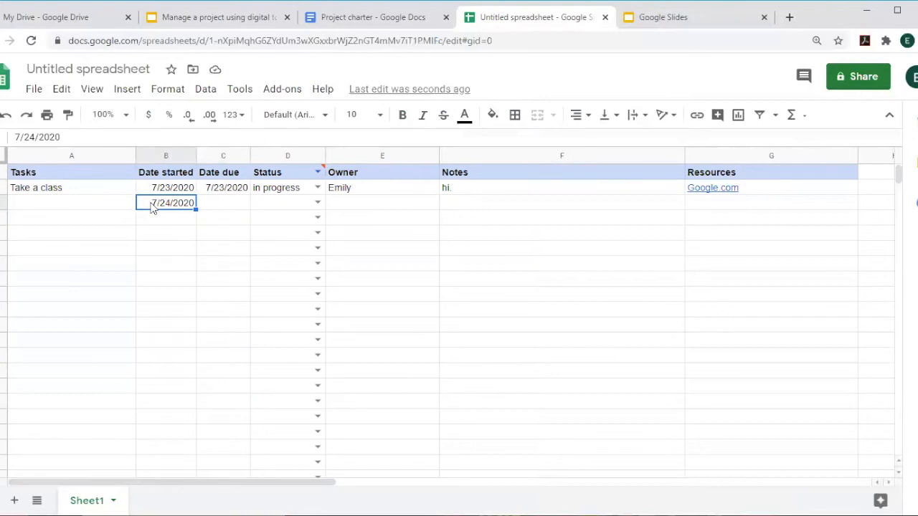
key("Delete")
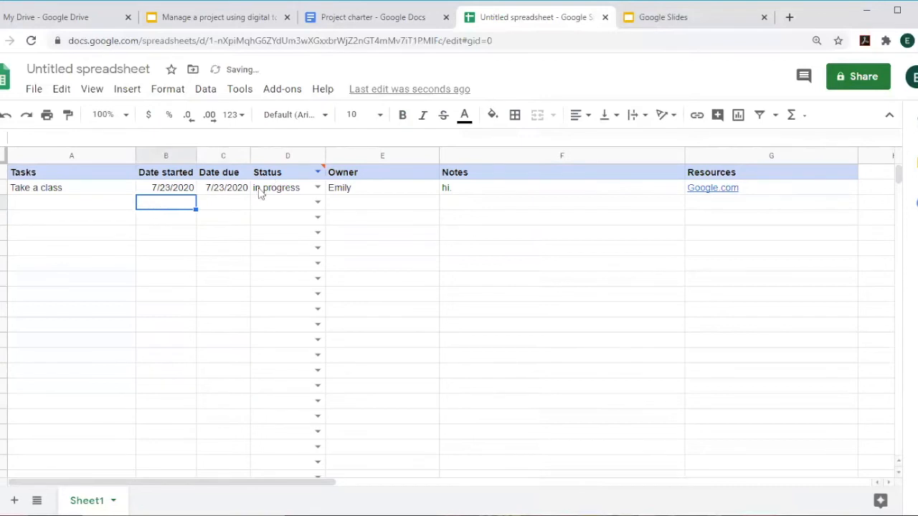
left_click(220, 269)
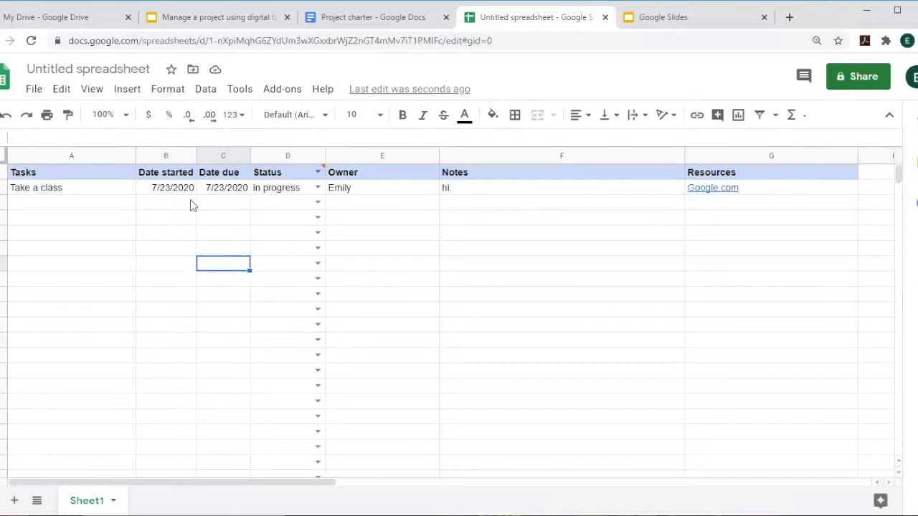
left_click(216, 156)
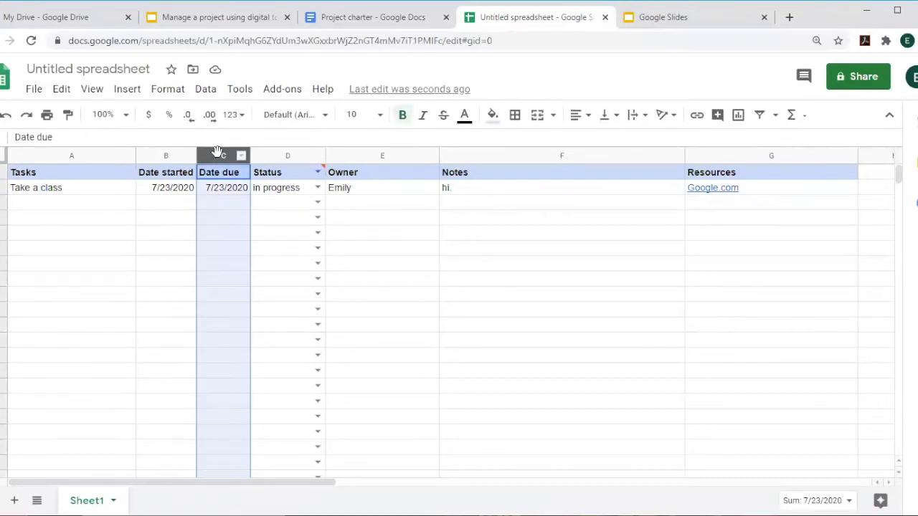
right_click(220, 158)
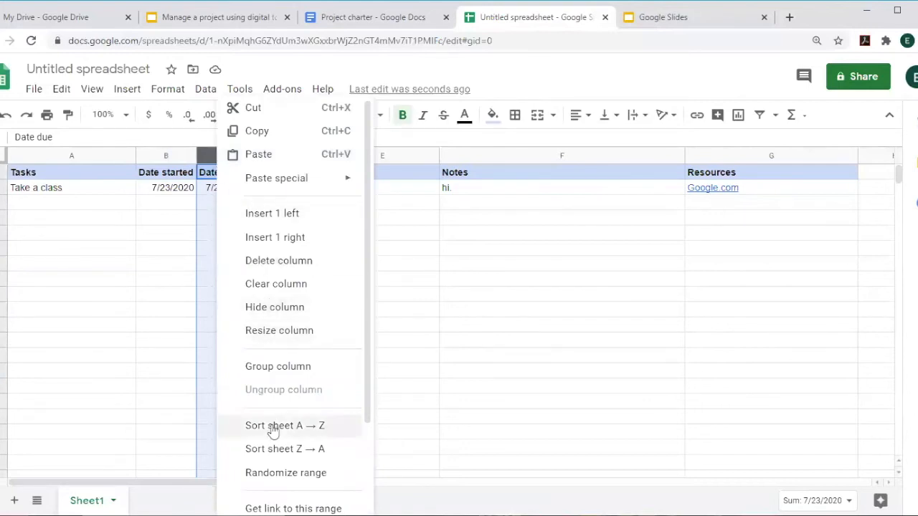
left_click(205, 214)
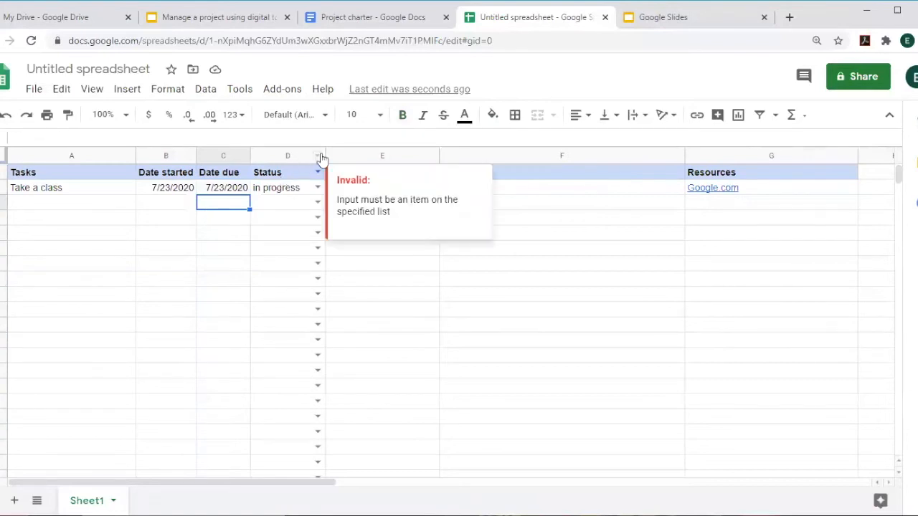
left_click(354, 154)
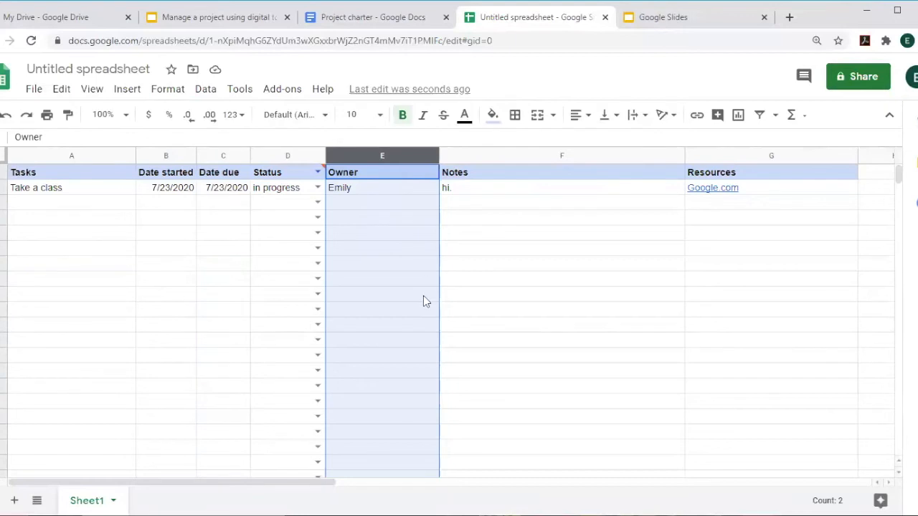
left_click(231, 295)
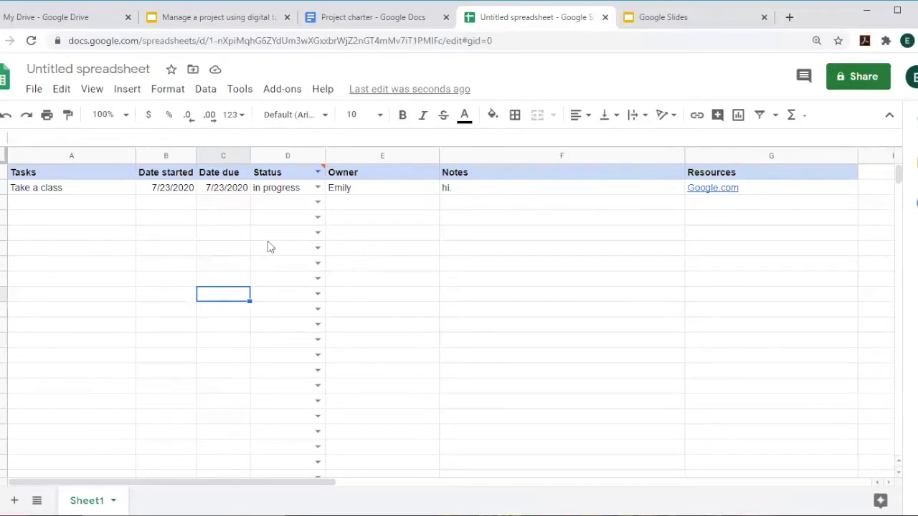
Step: Rename the spreadsheet as "Project tracker"
left_click(45, 69)
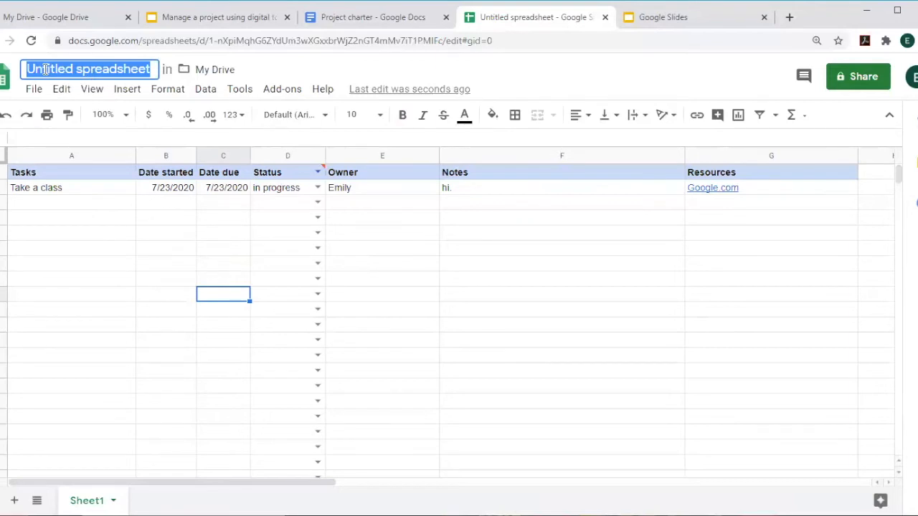
type("P")
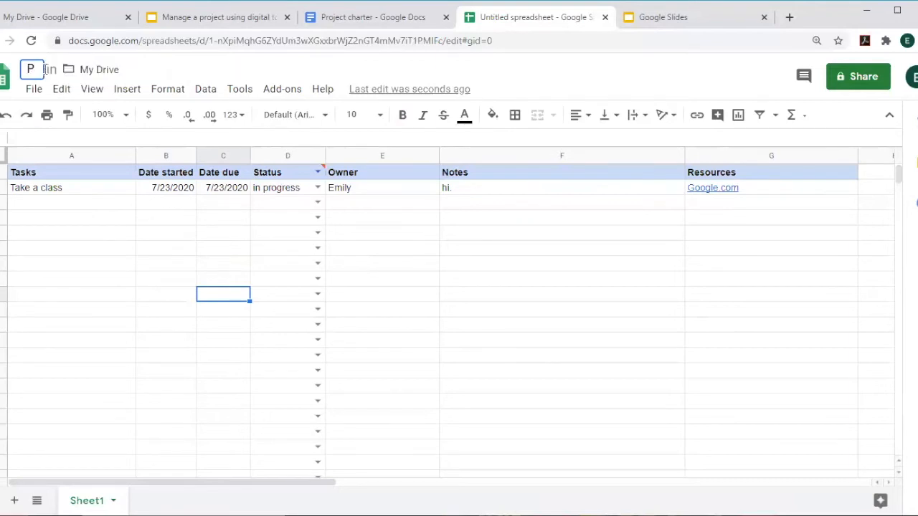
type("roject tracker")
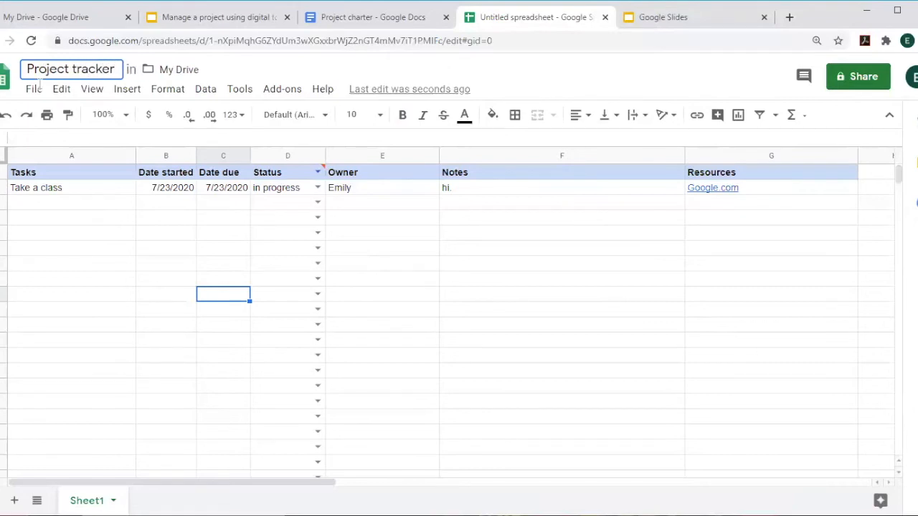
left_click(43, 251)
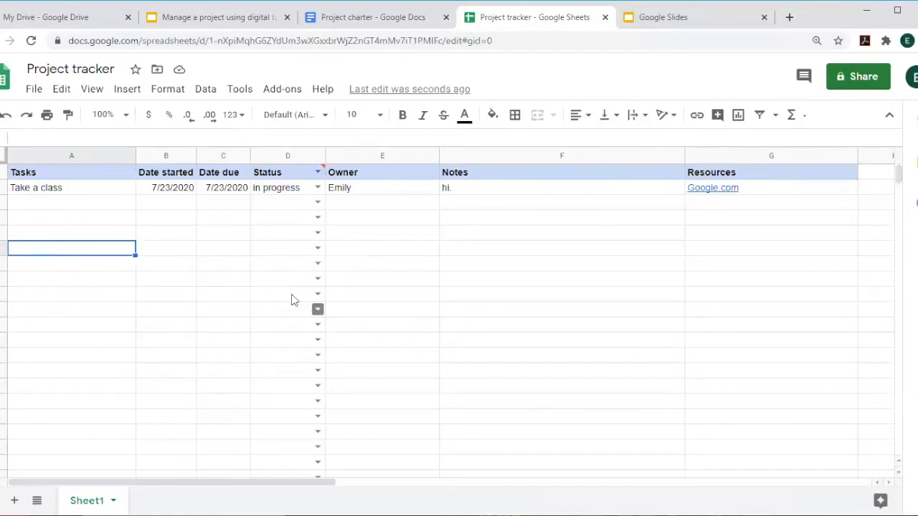
Step: Check the status choices offered in cell D3 without selecting one
left_click(318, 204)
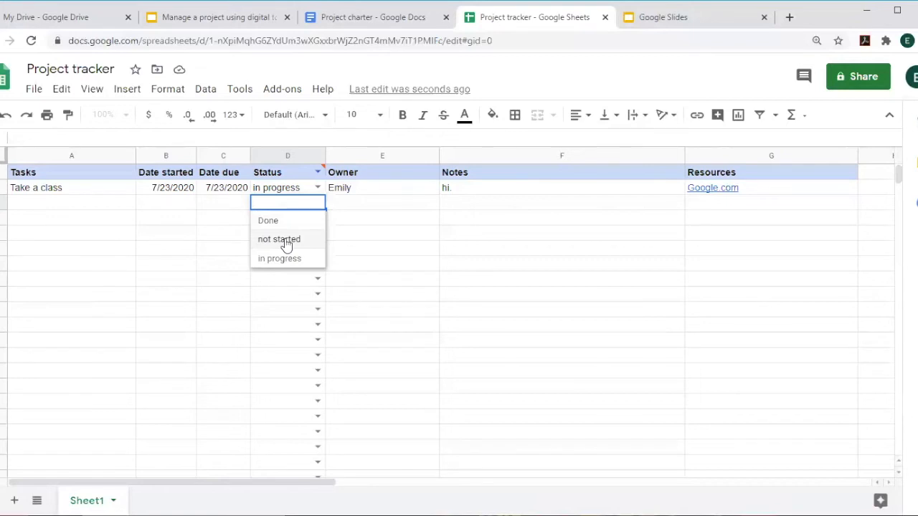
left_click(233, 235)
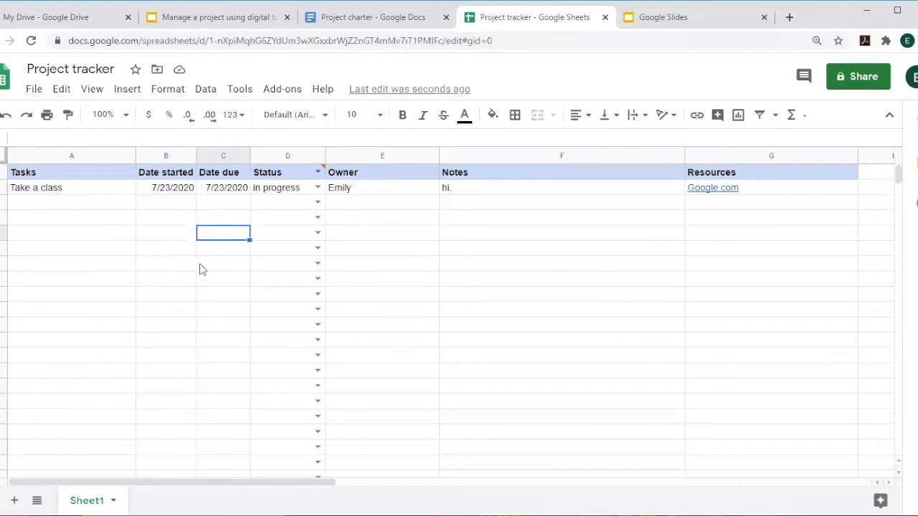
left_click(226, 253)
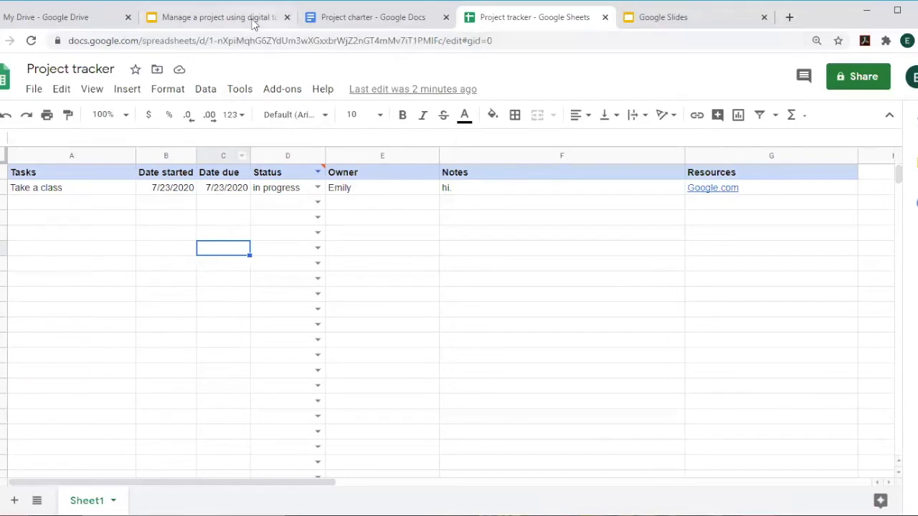
Step: Switch to the "Manage a project using digital tools" presentation and view the budget slide and the "Present a project report" slide
left_click(219, 16)
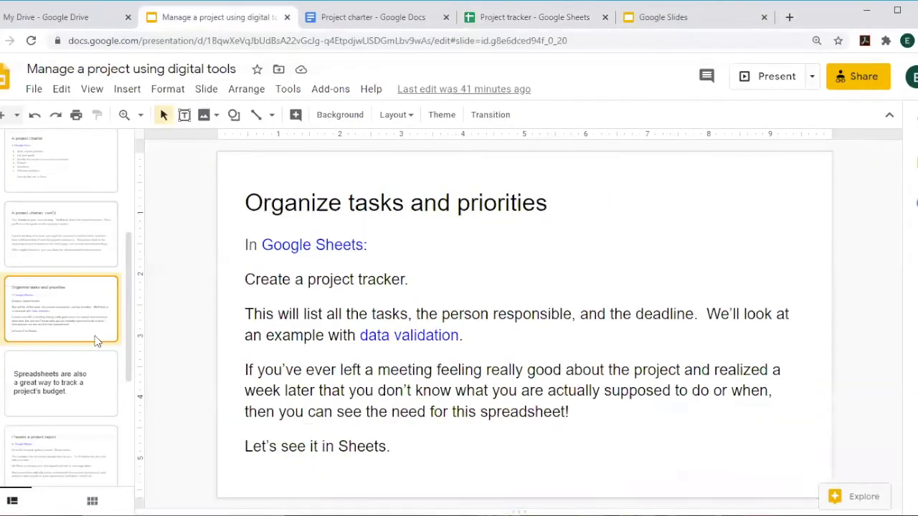
left_click(48, 395)
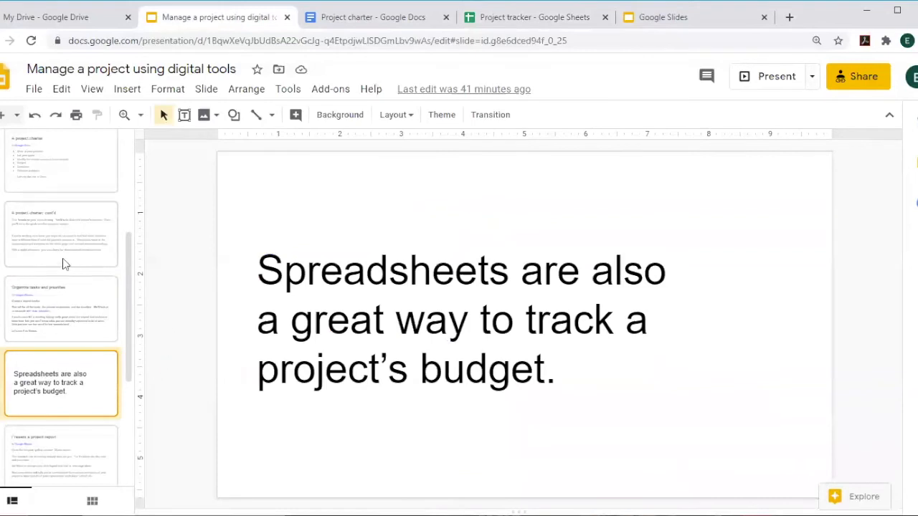
scroll(62, 260, "down", 2)
scroll(72, 314, "down", 1)
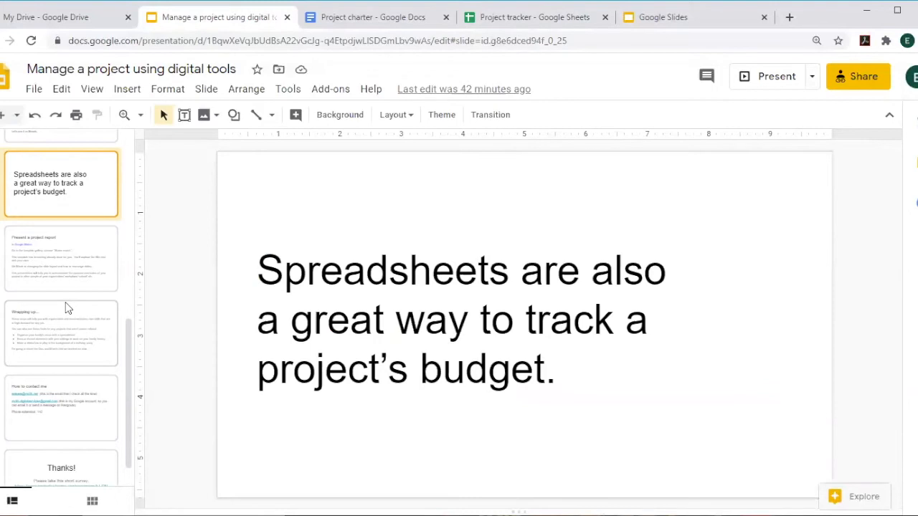
left_click(51, 267)
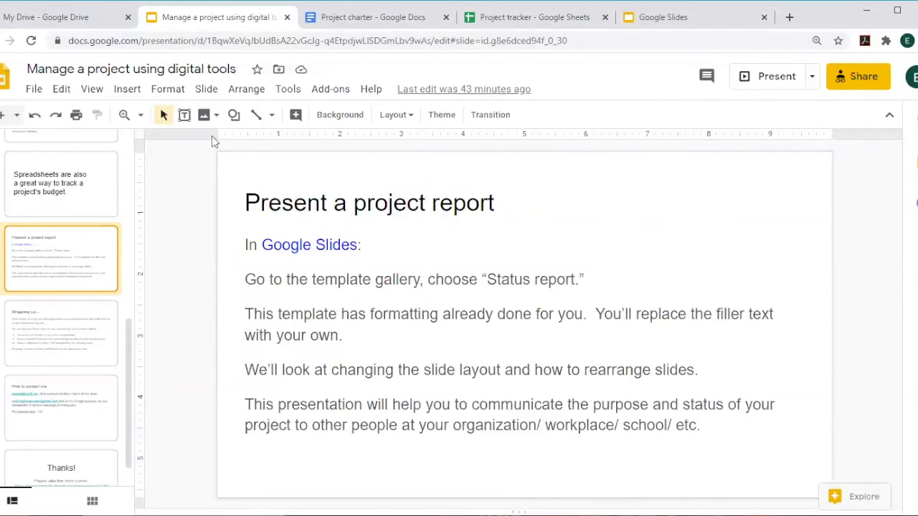
left_click(167, 89)
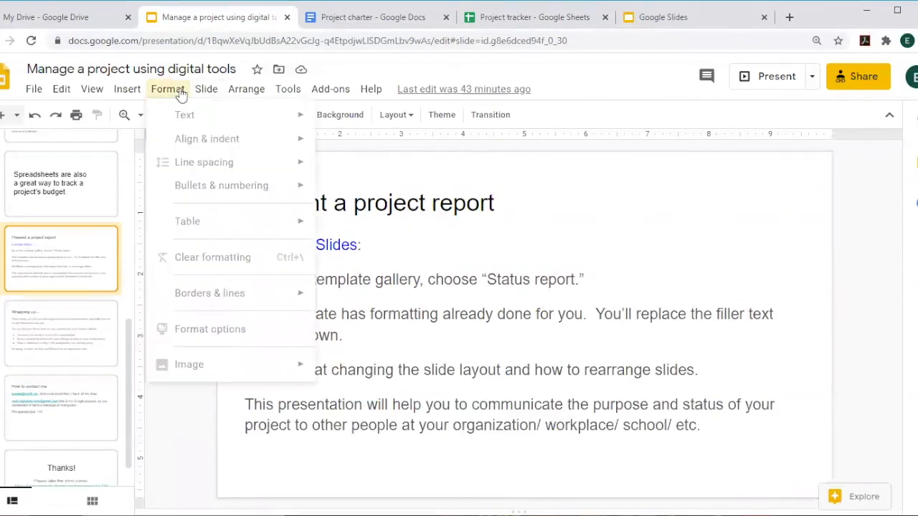
left_click(380, 176)
left_click(35, 89)
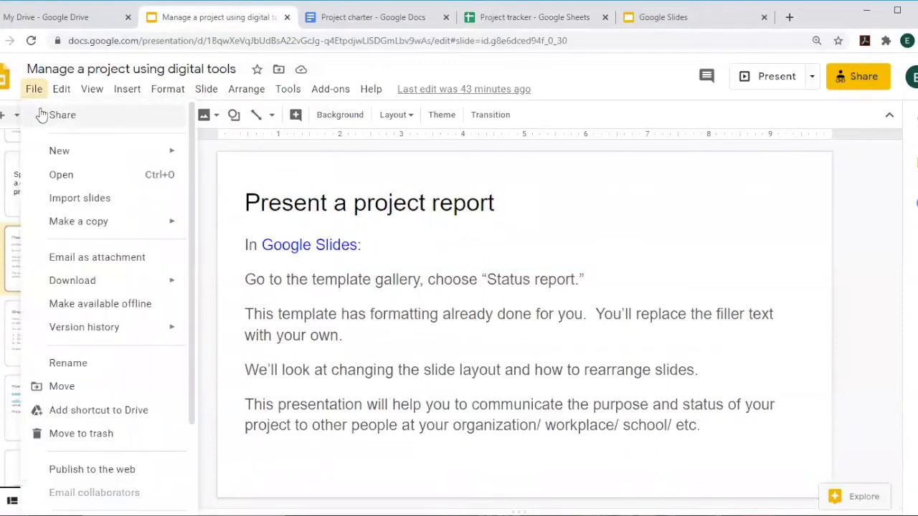
left_click(34, 89)
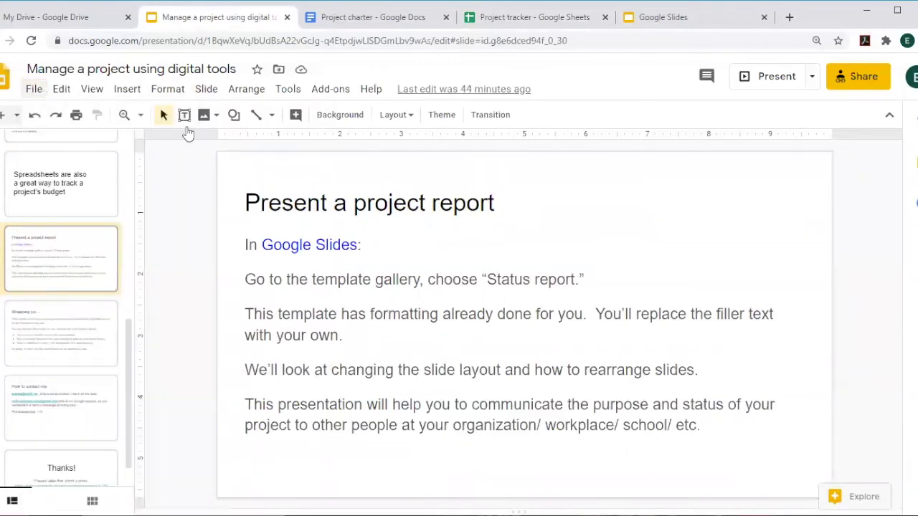
left_click(403, 114)
Step: Try the Focus and Paradigm themes on the presentation, and apply the Momentum theme
left_click(439, 115)
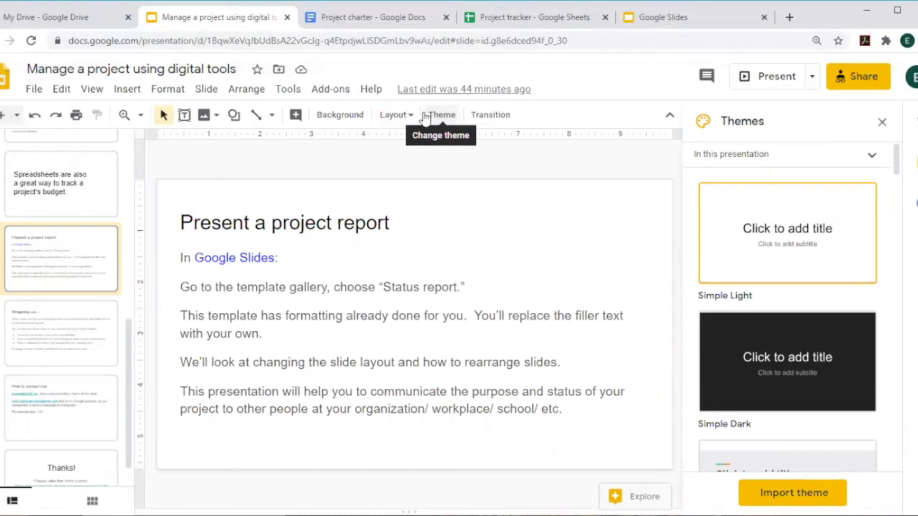
scroll(824, 245, "down", 2)
scroll(824, 246, "down", 3)
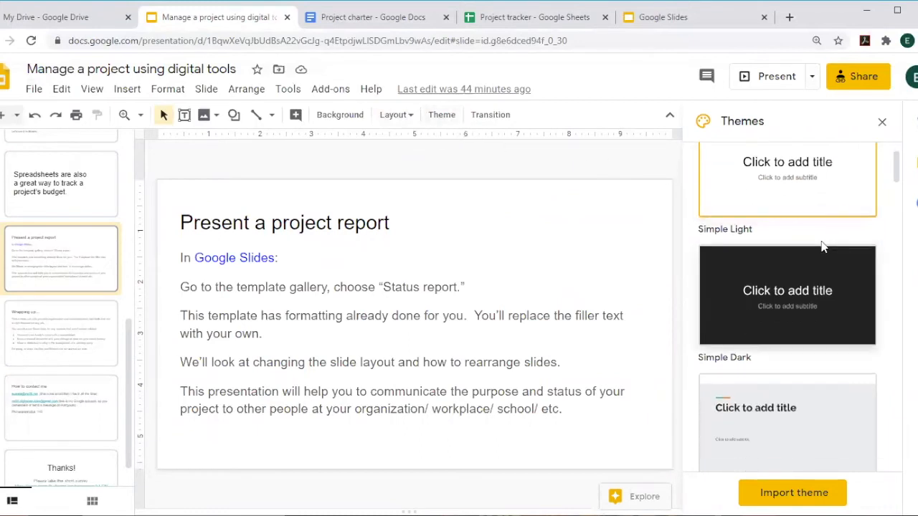
scroll(844, 279, "down", 2)
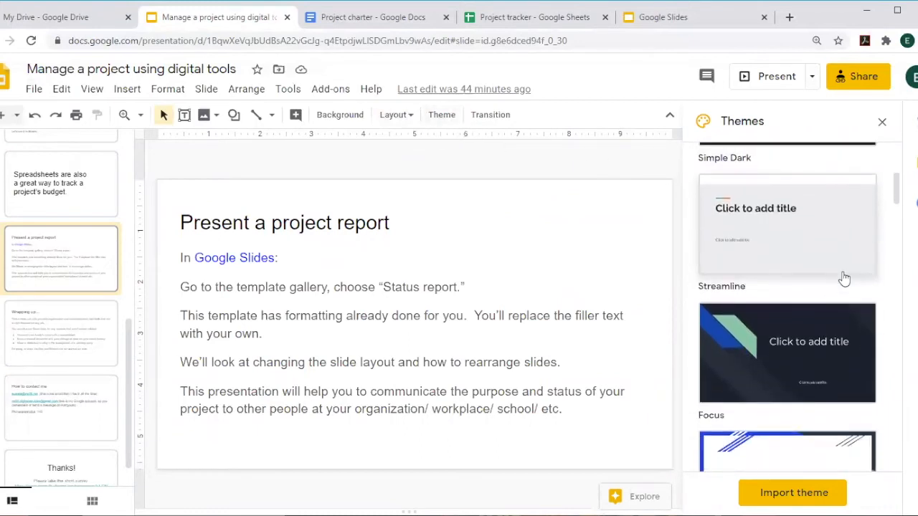
left_click(843, 277)
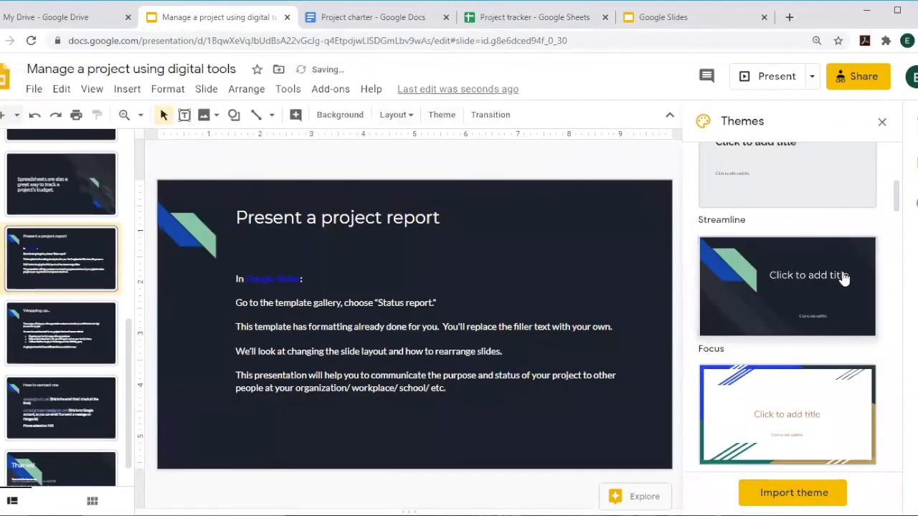
scroll(844, 278, "down", 4)
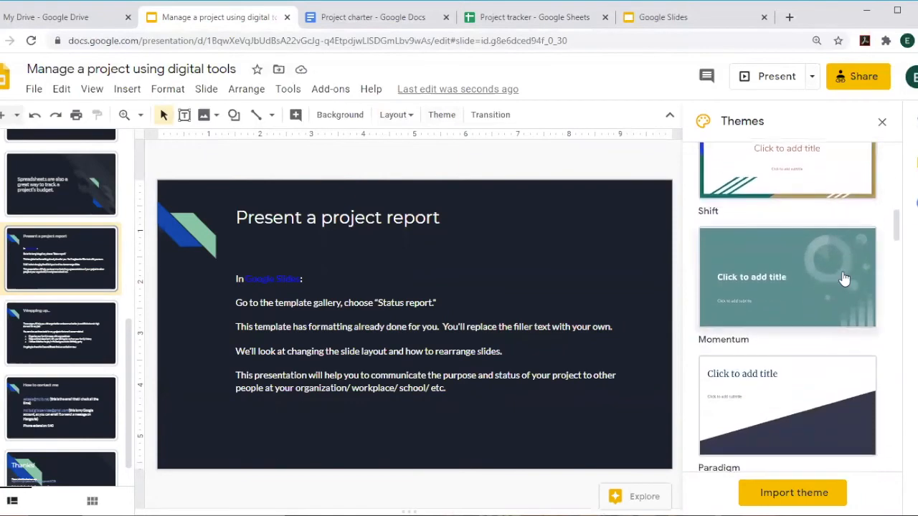
left_click(801, 406)
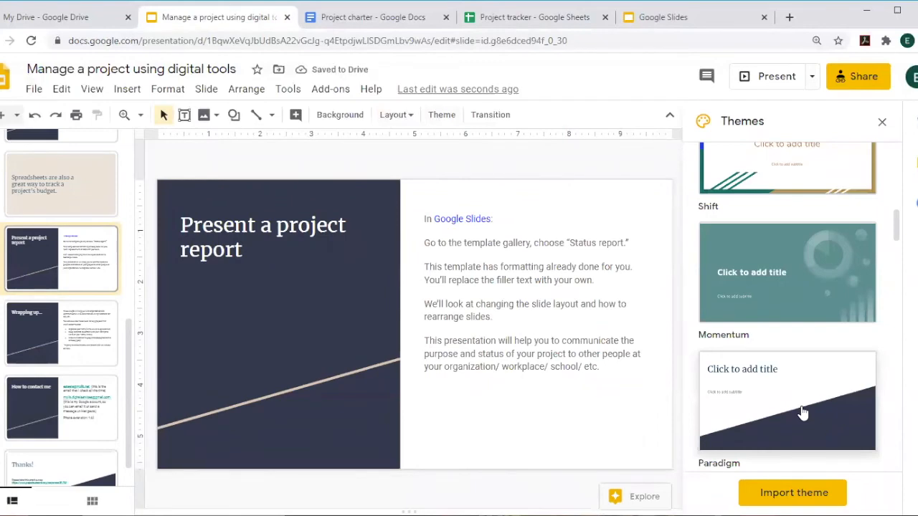
left_click(820, 276)
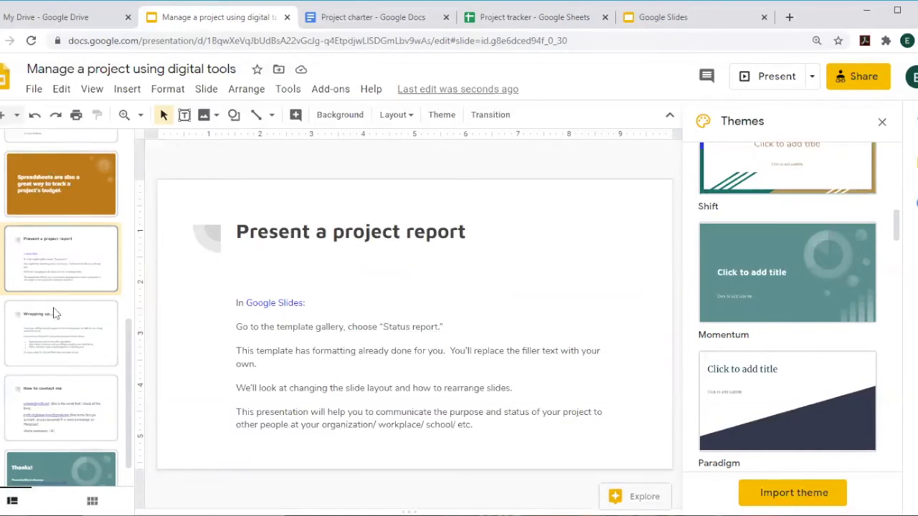
Step: Move the "Wrapping up..." slide before "Present a project report", return it to its original place, and reselect the report slide
left_click_drag(58, 331, 56, 247)
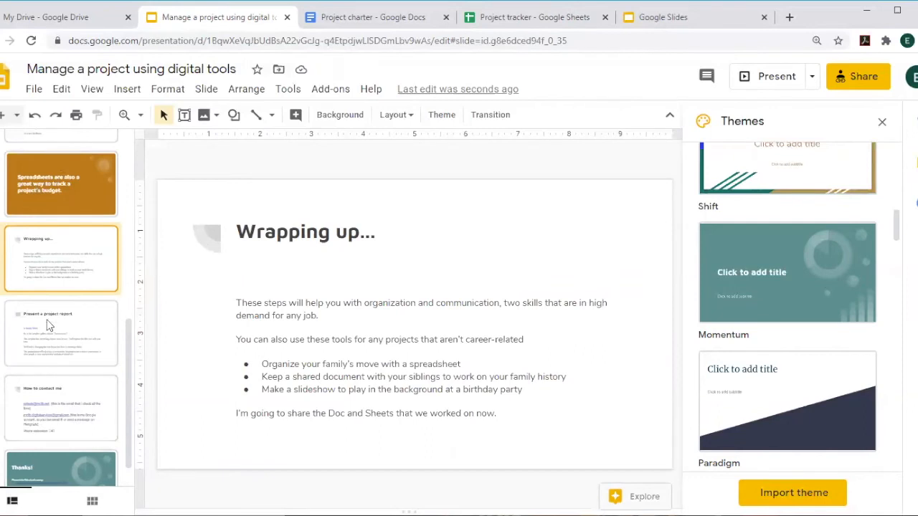
left_click_drag(30, 247, 48, 317)
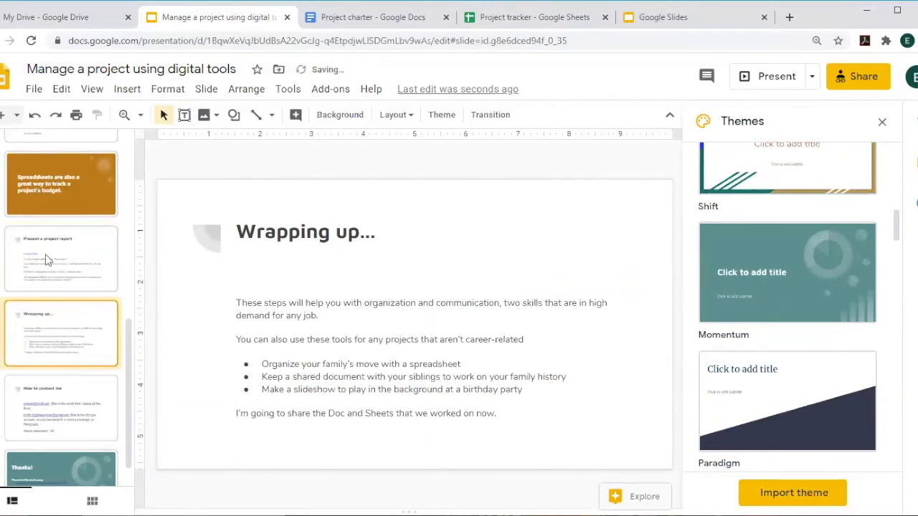
left_click(64, 260)
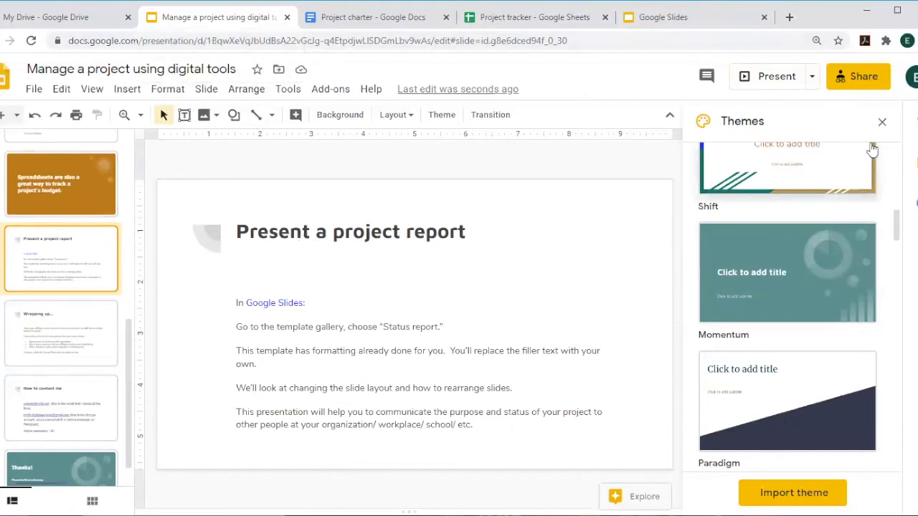
Step: Close the theme choices and review the available layouts for the "Present a project report" slide without applying one
left_click(883, 123)
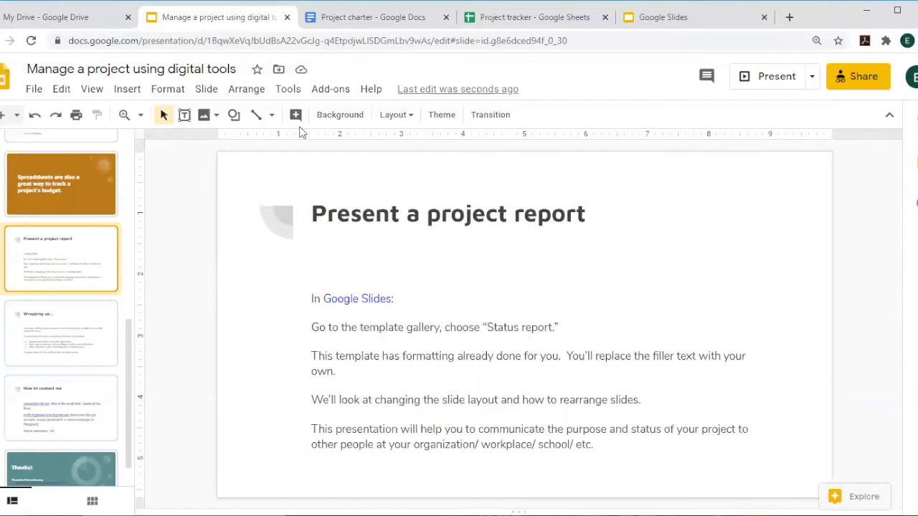
left_click(206, 90)
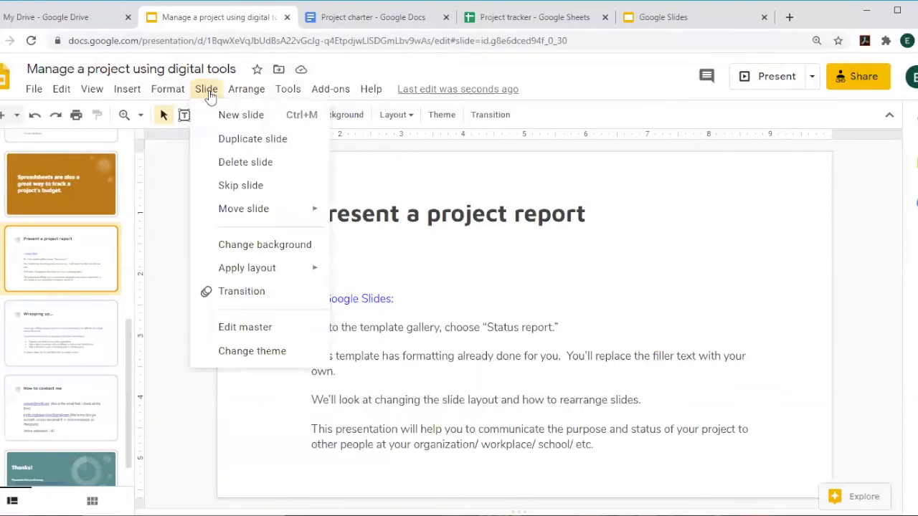
mouse_move(234, 279)
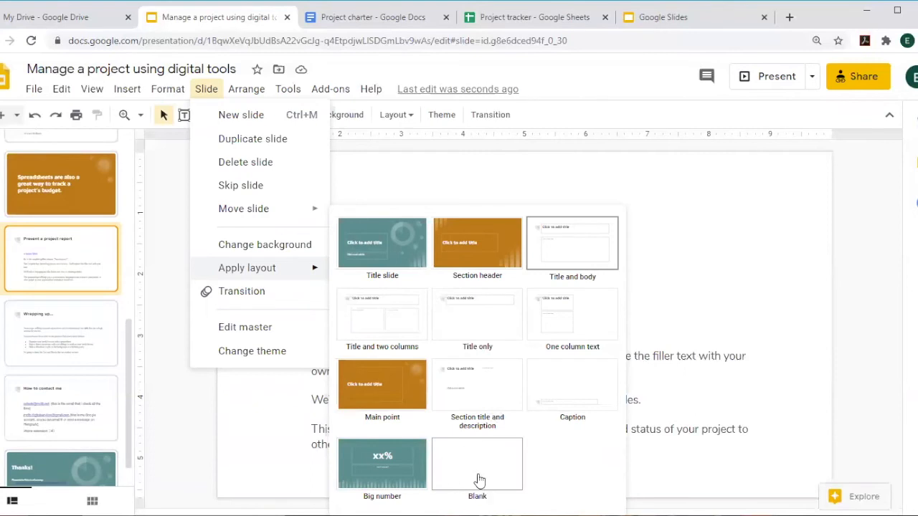
left_click(697, 452)
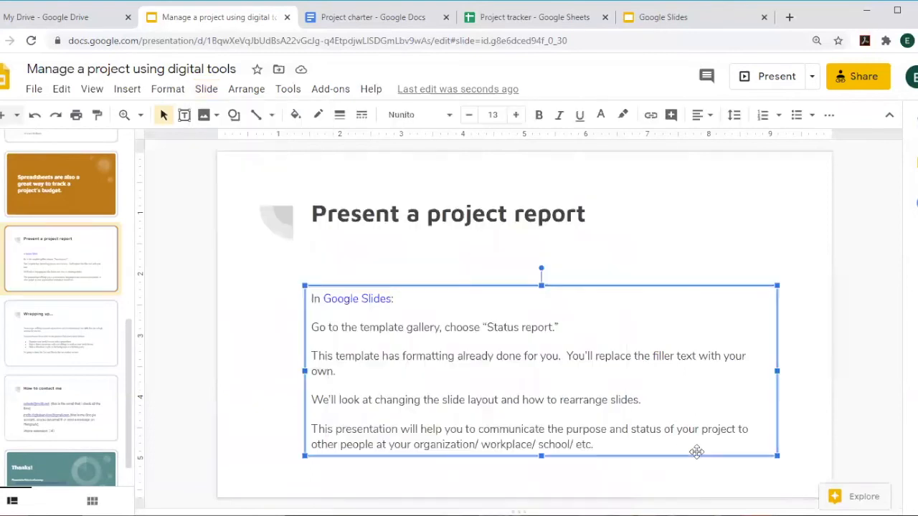
Step: Switch to the Google Slides home page and create a presentation from the "Status report" template in the template gallery
left_click(667, 19)
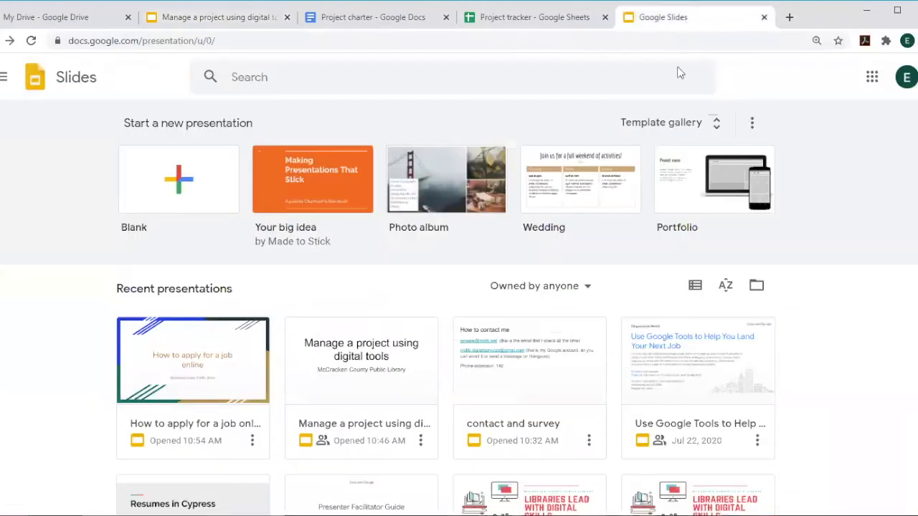
left_click(657, 126)
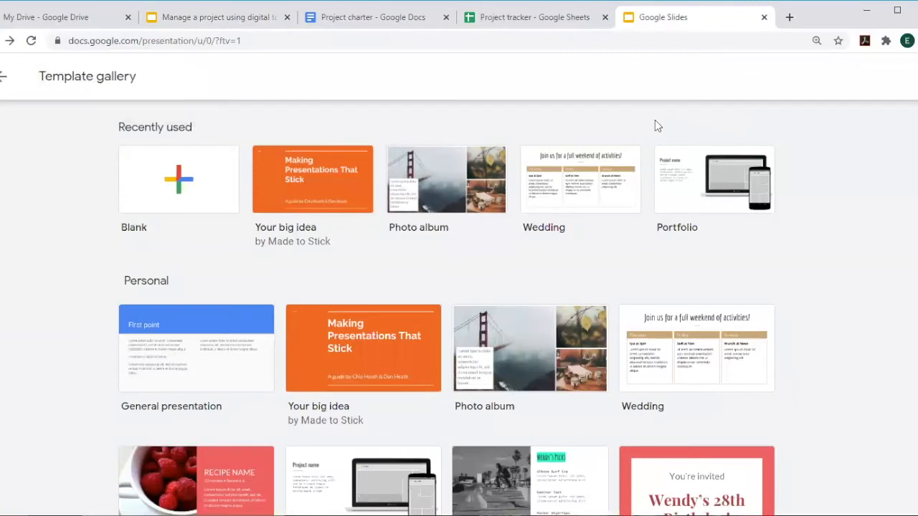
scroll(807, 304, "down", 5)
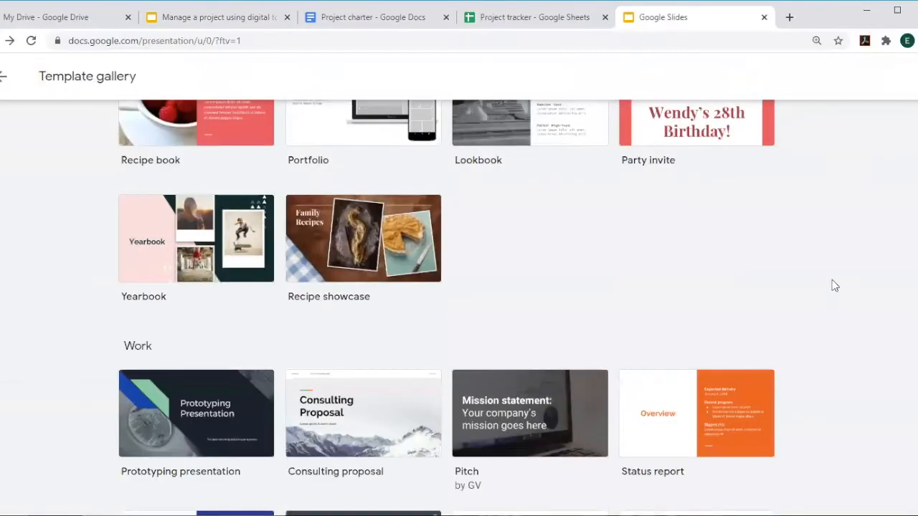
scroll(834, 286, "down", 8)
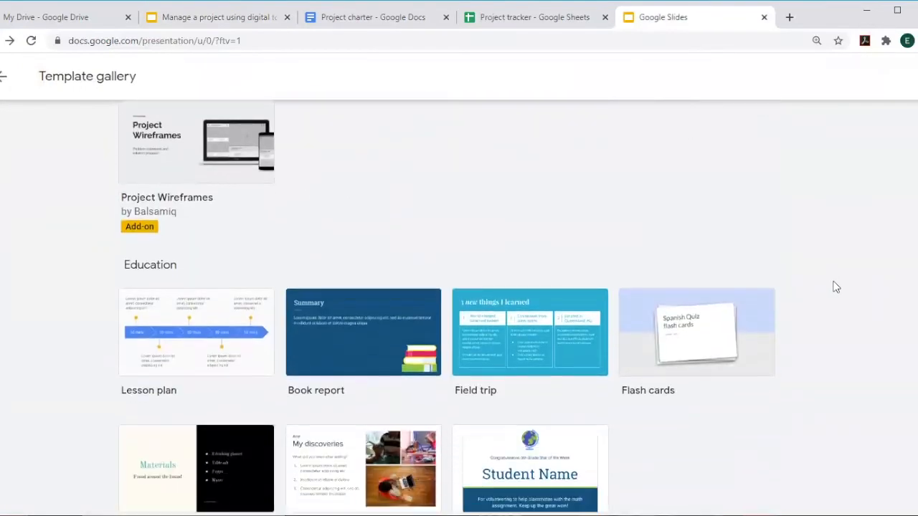
scroll(836, 287, "up", 4)
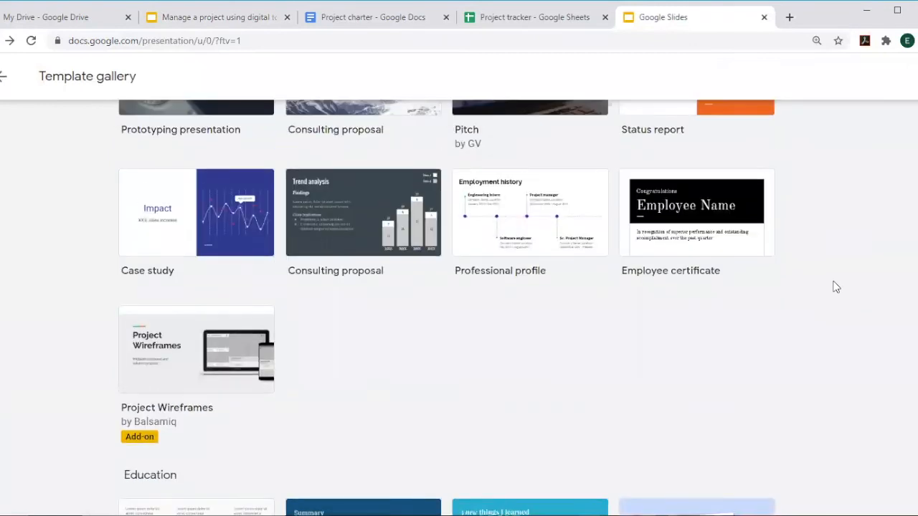
scroll(836, 287, "up", 1)
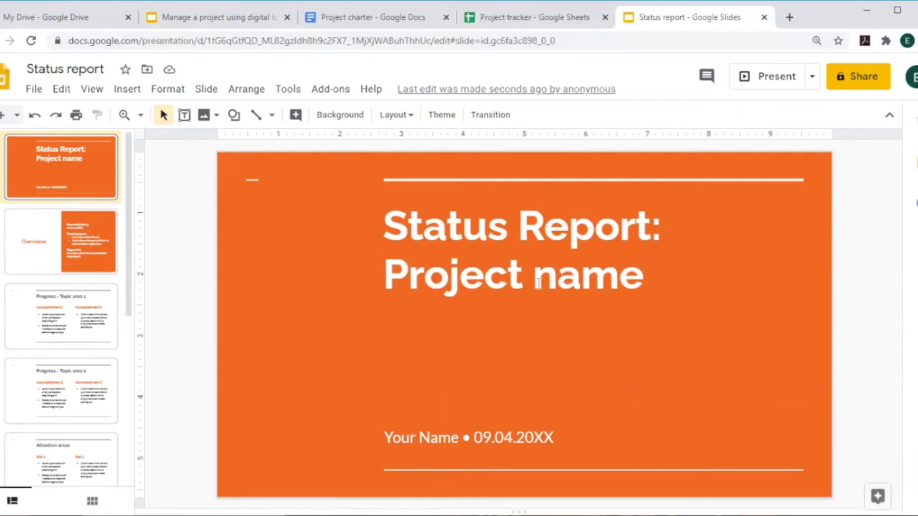
Step: Select the placeholder words "Project" and "name" one after the other in the title slide's heading
double_click(428, 272)
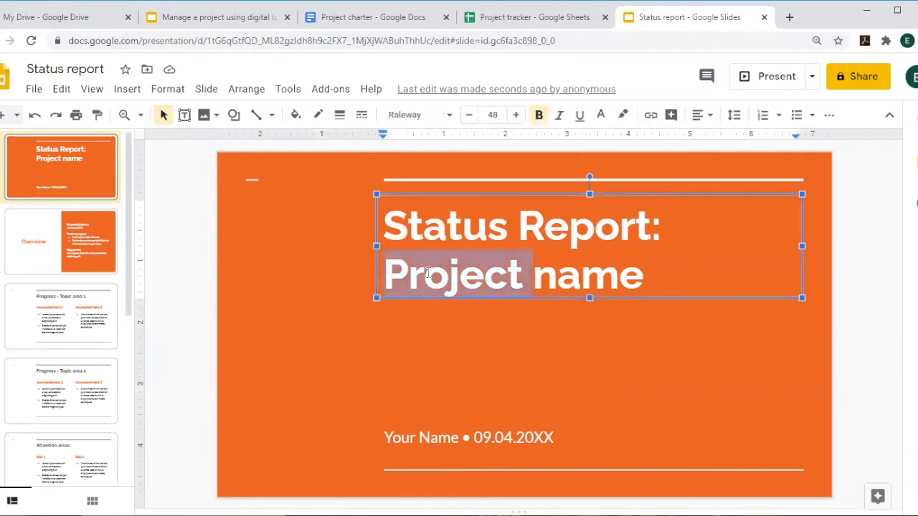
left_click(554, 269)
double_click(553, 268)
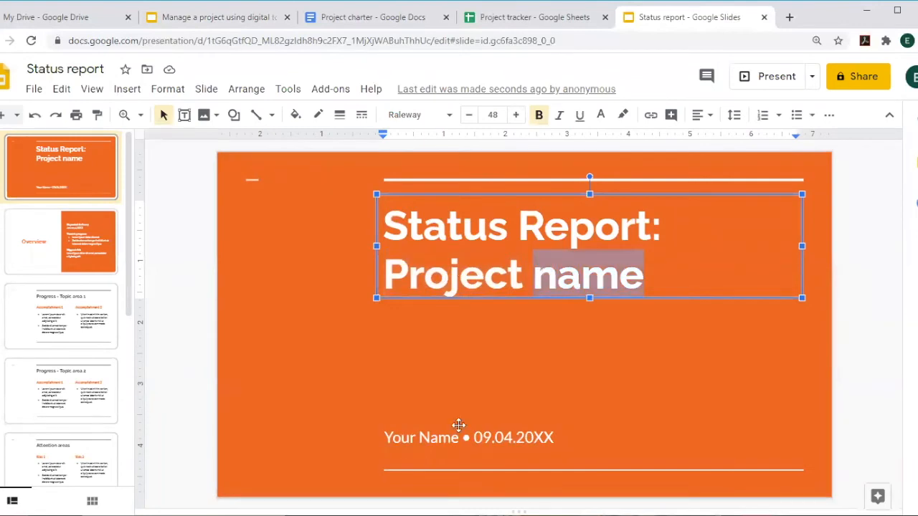